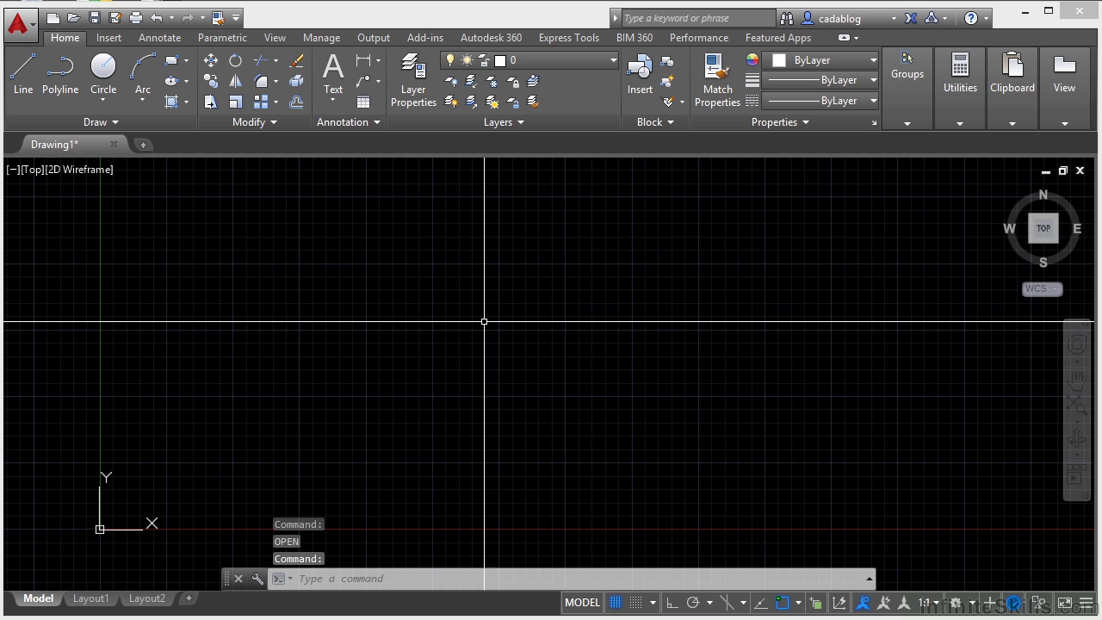
# Examine the drawing area's shortcut menu with nothing selected, including the recent input, clipboard and isolate options, and dismiss it
pyautogui.rightClick(484, 321)
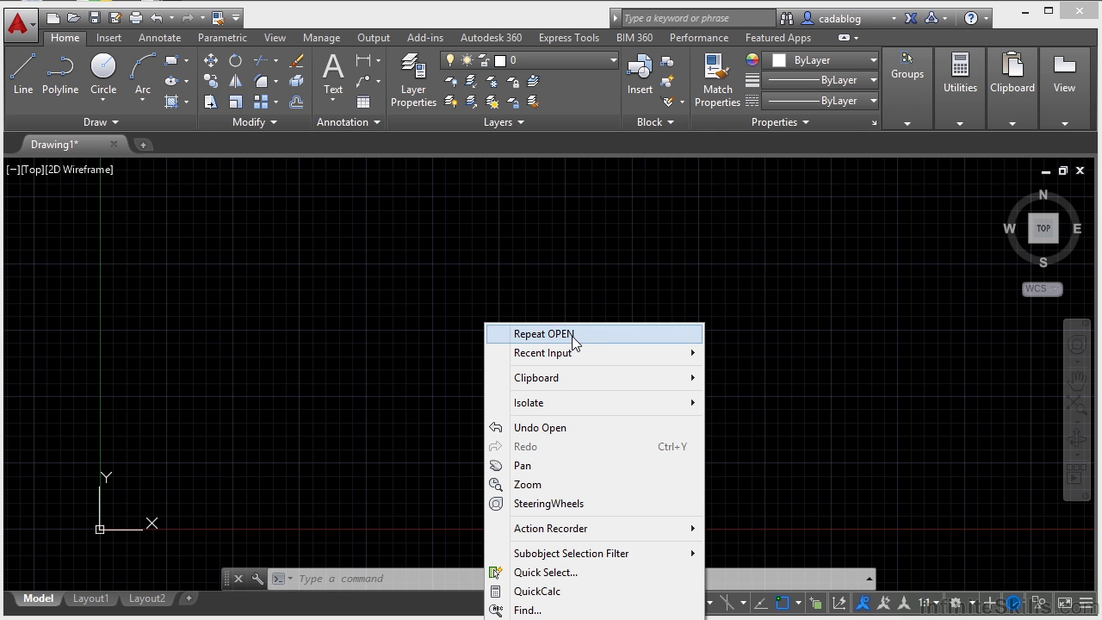
pyautogui.moveTo(613, 360)
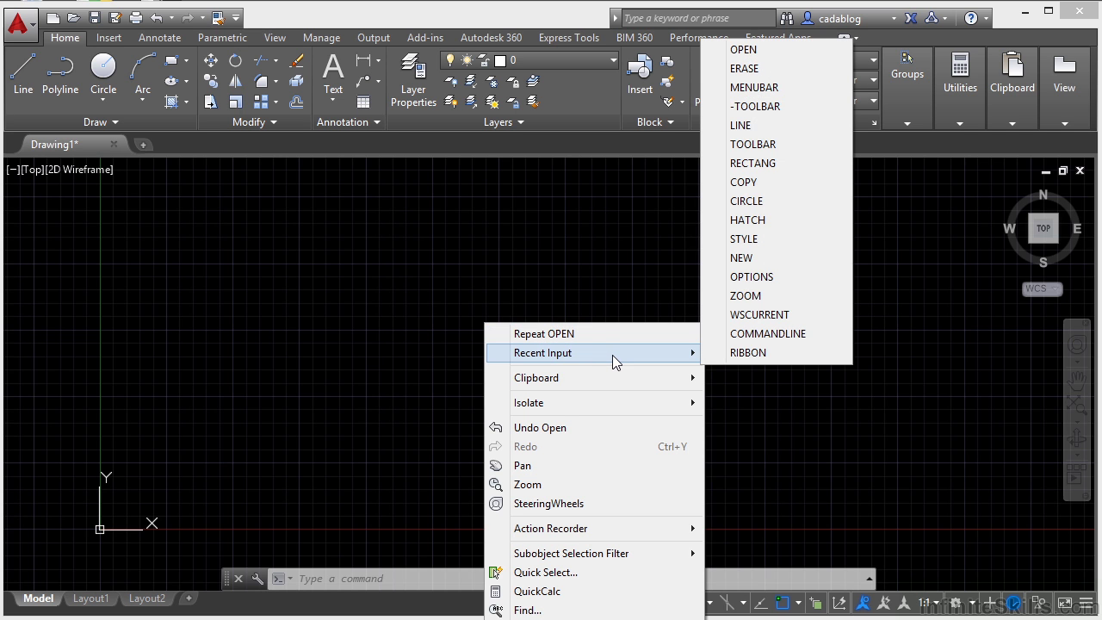
pyautogui.moveTo(656, 384)
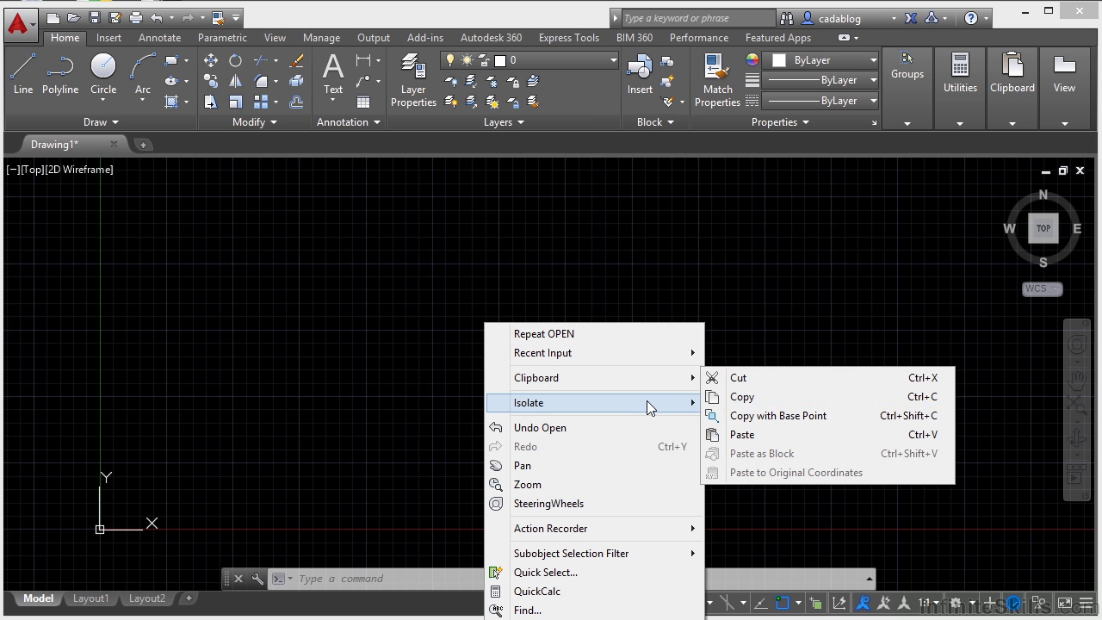
pyautogui.moveTo(646, 404)
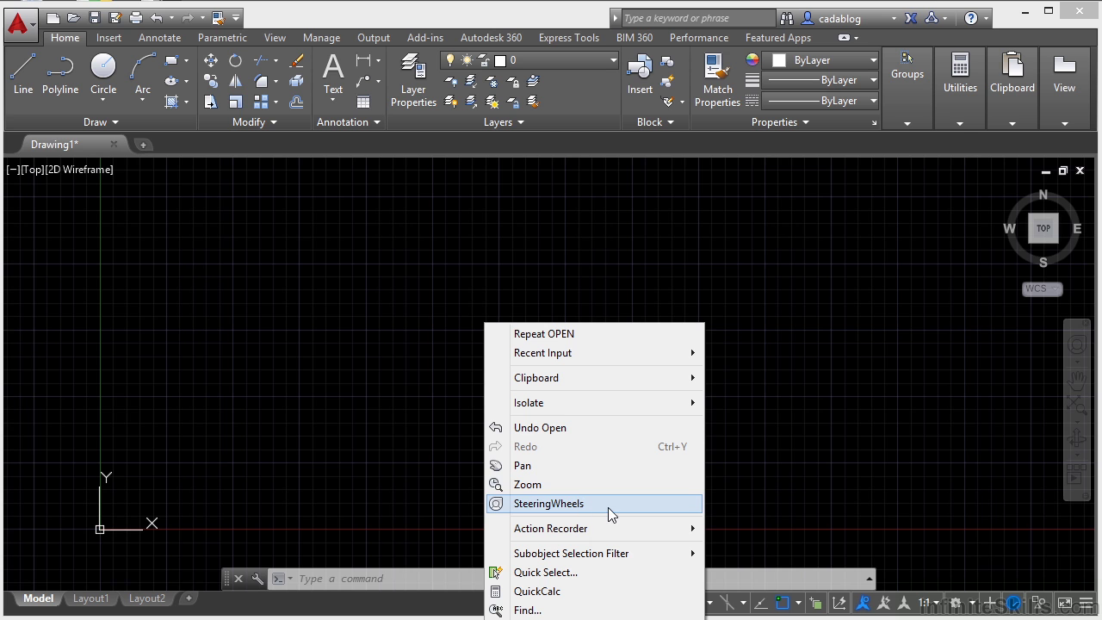
pyautogui.moveTo(626, 538)
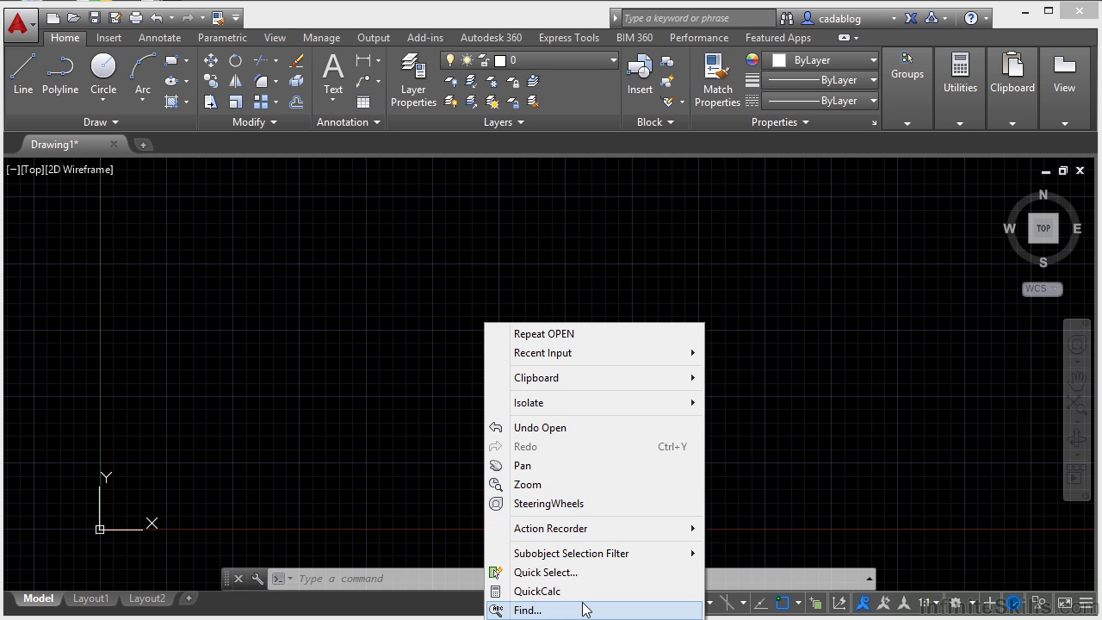
pyautogui.click(747, 384)
pyautogui.press('Escape')
# Draw a single slanted line about 3.92 units long in the upper middle of the drawing area
pyautogui.write('l')
pyautogui.press('Return')
pyautogui.click(588, 253)
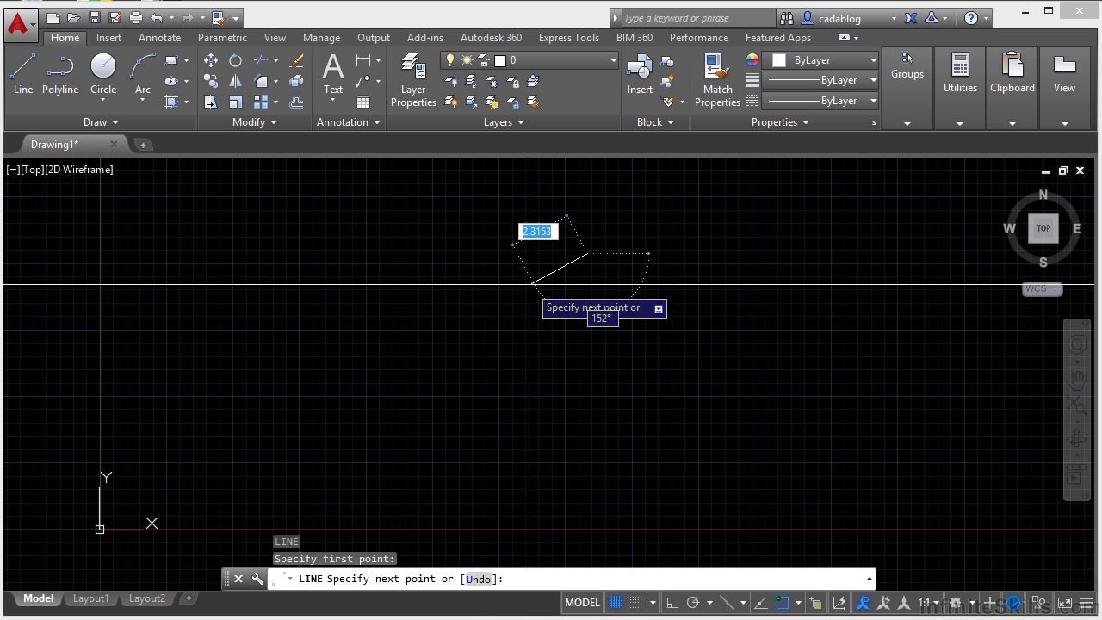
pyautogui.click(495, 302)
pyautogui.press('Return')
# Select the line, examine the shortcut menu offered for a selected object, including draw order and group, and deselect the line
pyautogui.moveTo(548, 329); pyautogui.dragTo(541, 272)
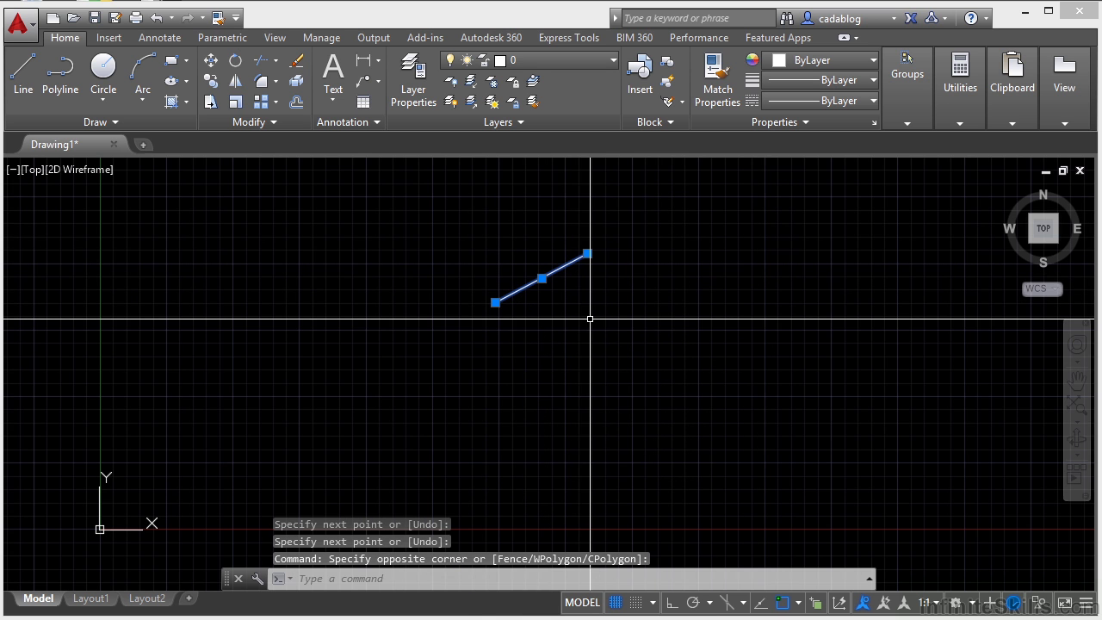
pyautogui.rightClick(614, 191)
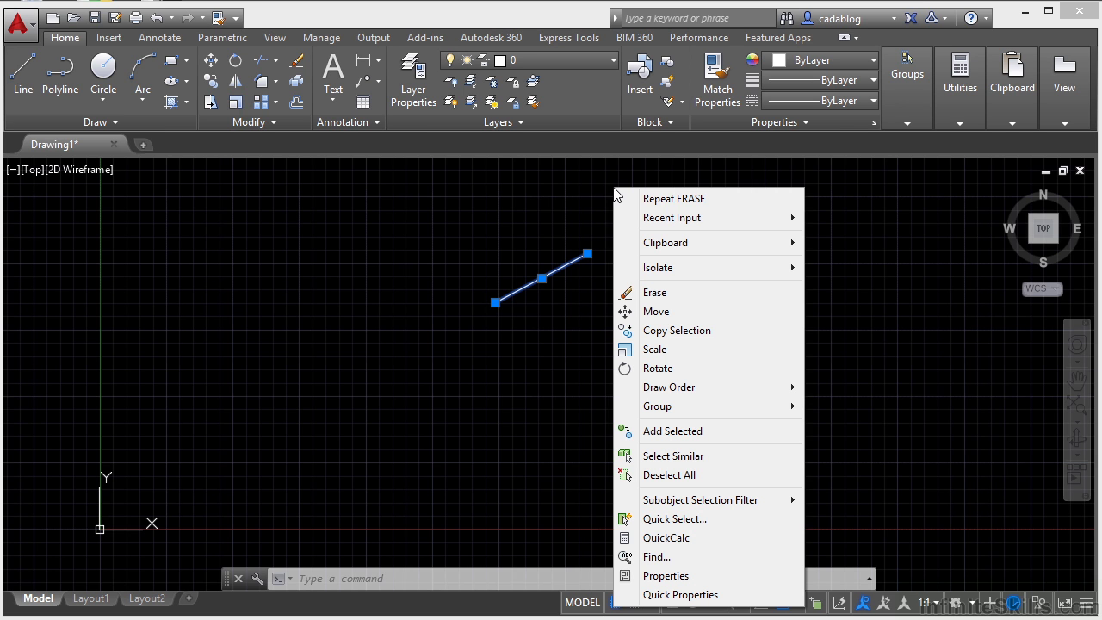
pyautogui.moveTo(697, 219)
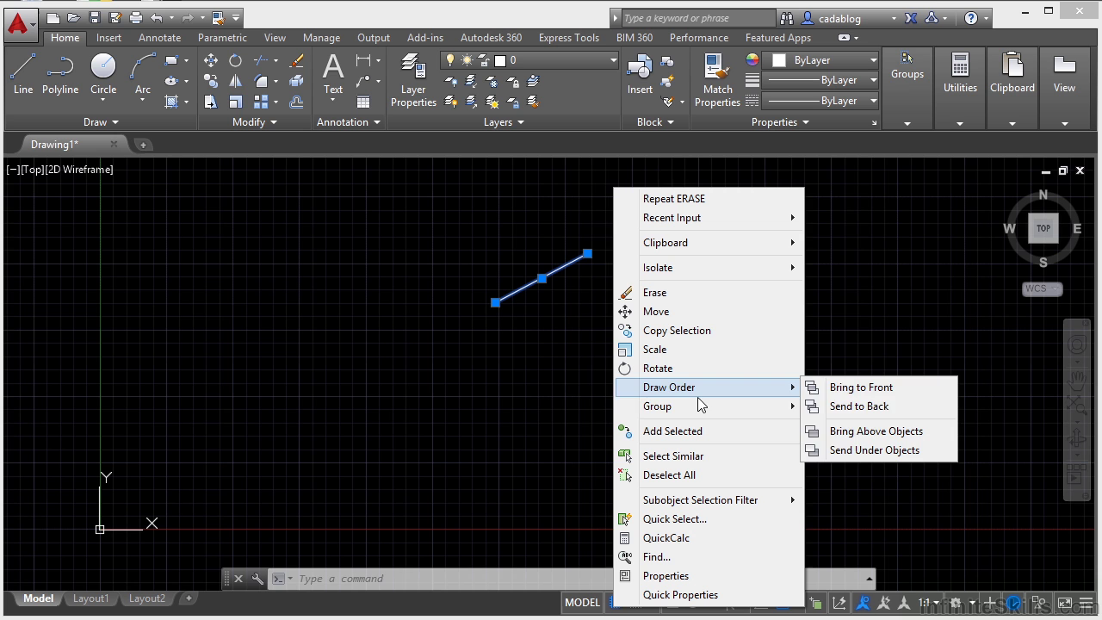
pyautogui.moveTo(692, 405)
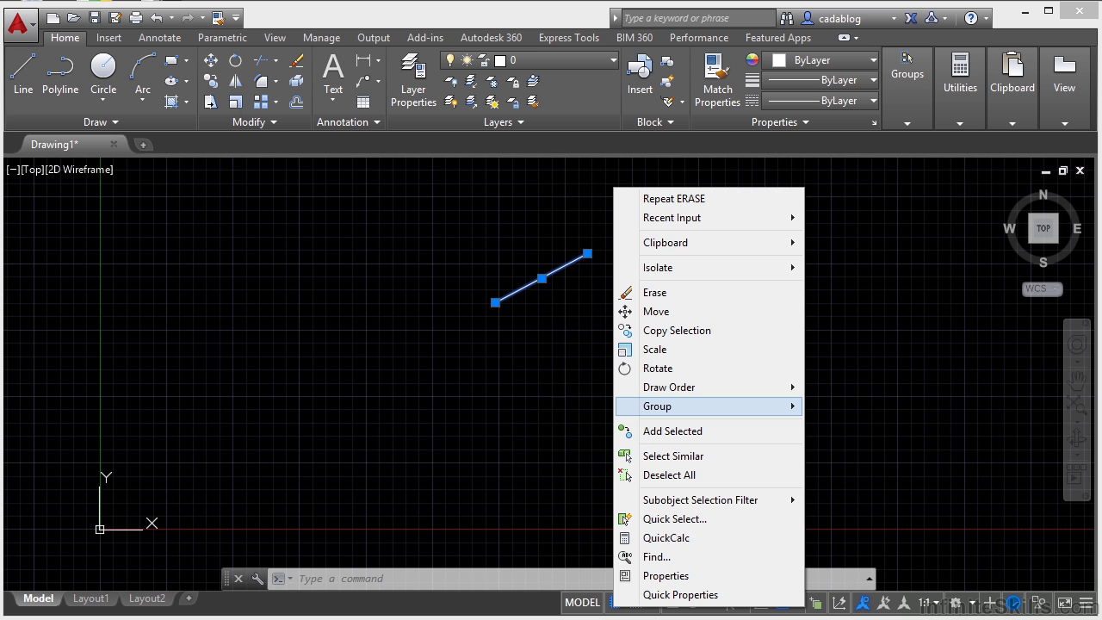
pyautogui.click(561, 397)
pyautogui.press('Escape')
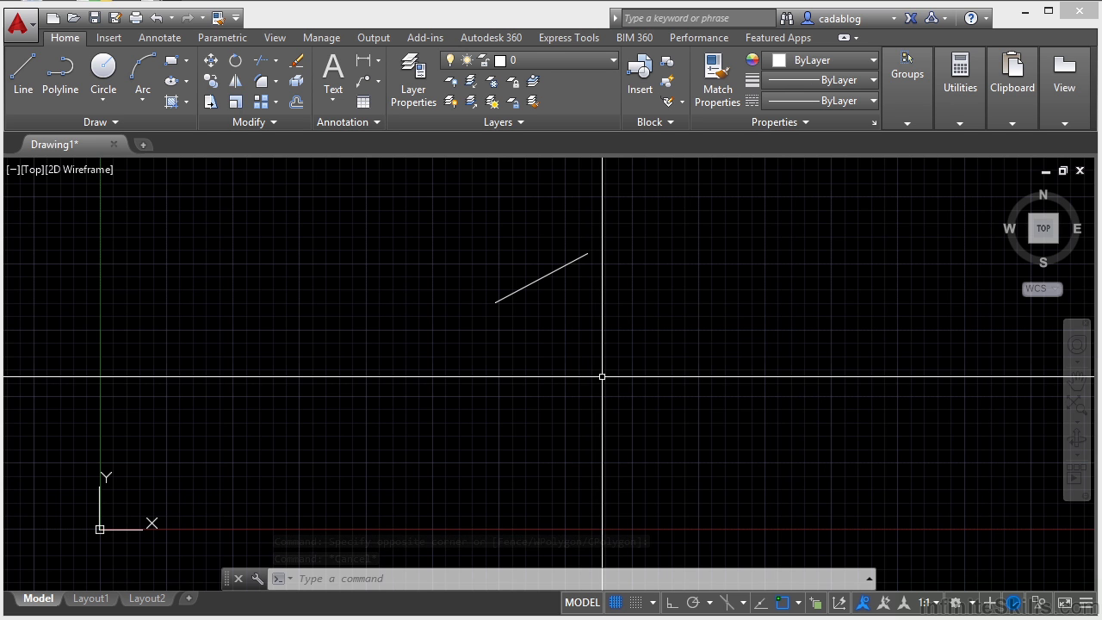
# Start a line below the existing one, examine the shortcut menu and snap overrides available during the command, and end the command
pyautogui.write('L')
pyautogui.press('Return')
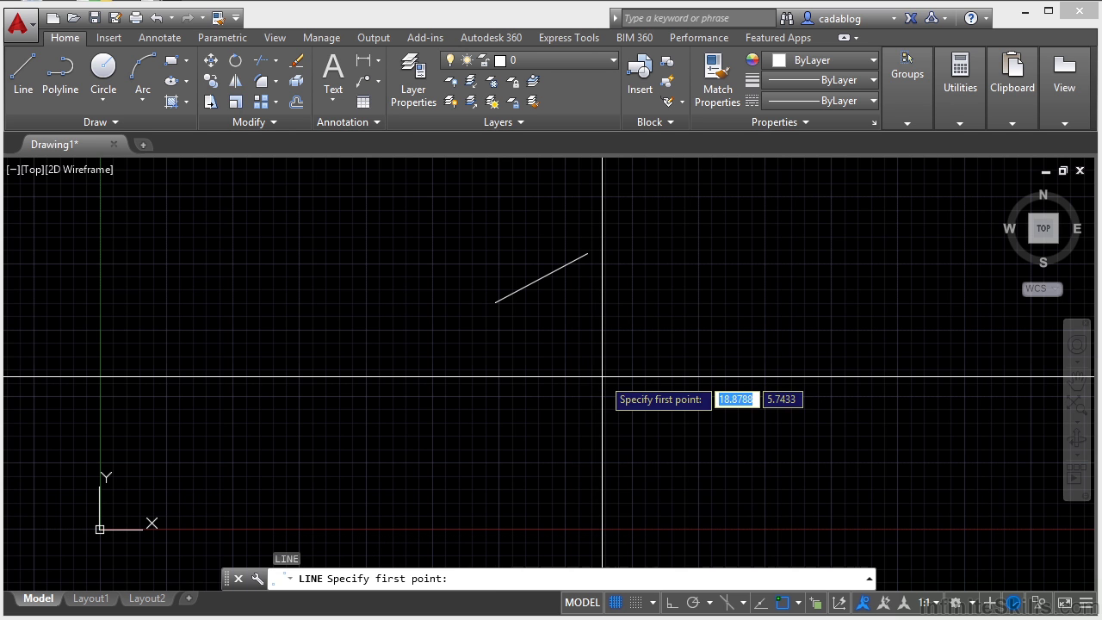
pyautogui.click(604, 330)
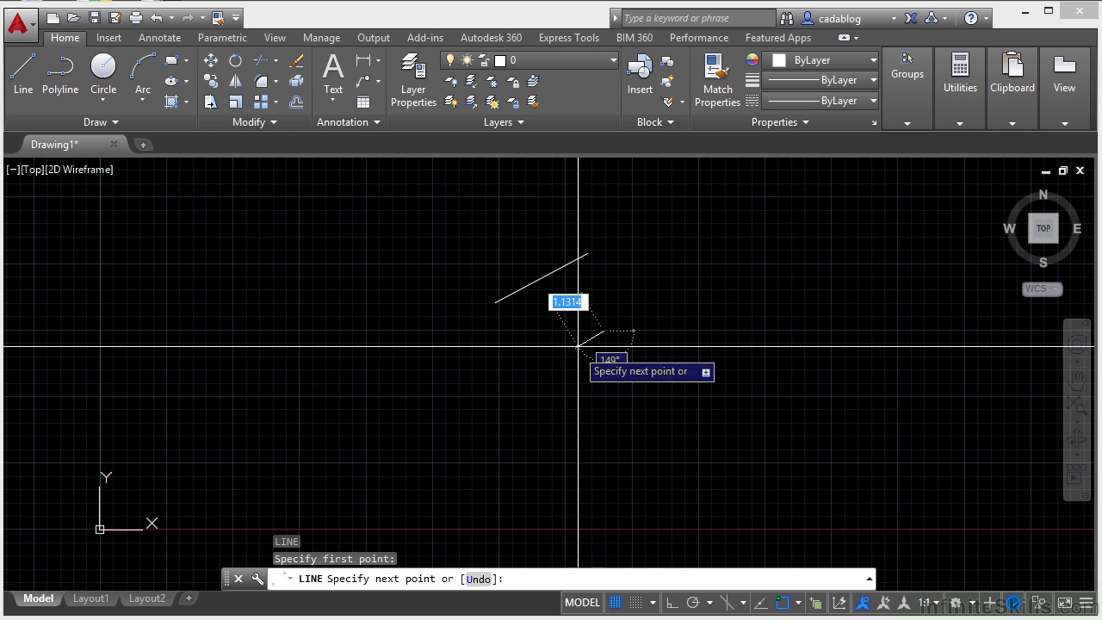
pyautogui.rightClick(476, 343)
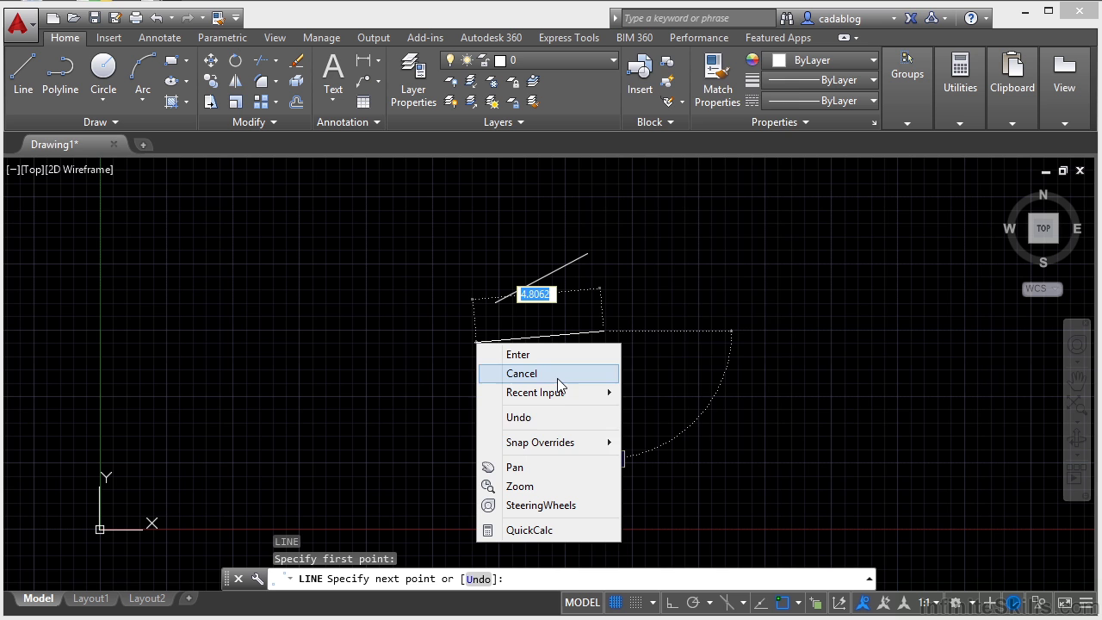
pyautogui.moveTo(566, 453)
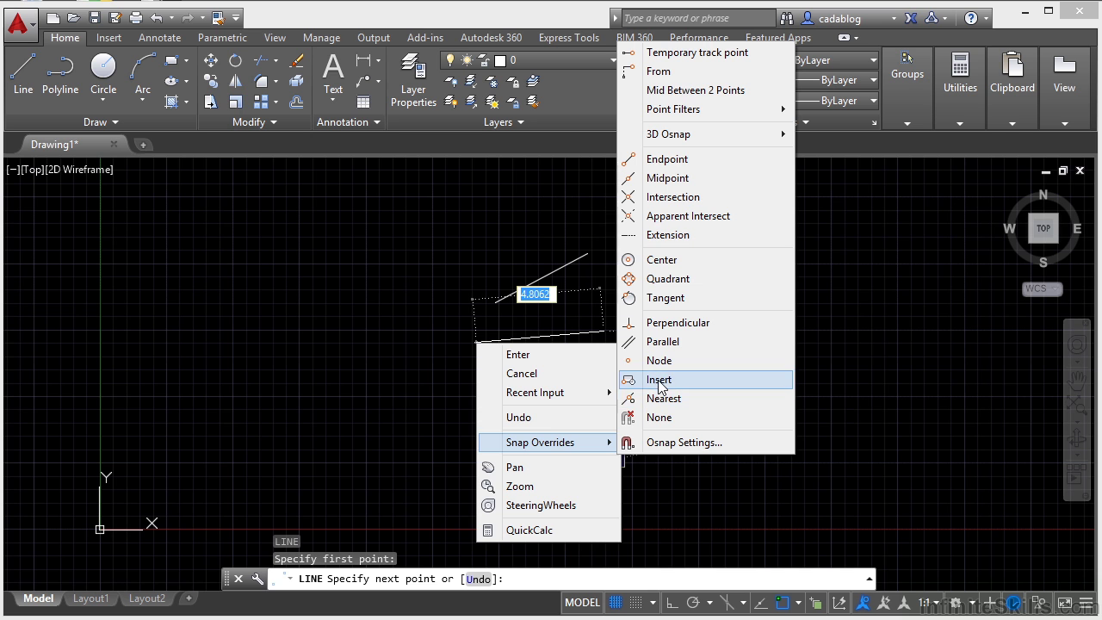
pyautogui.click(520, 355)
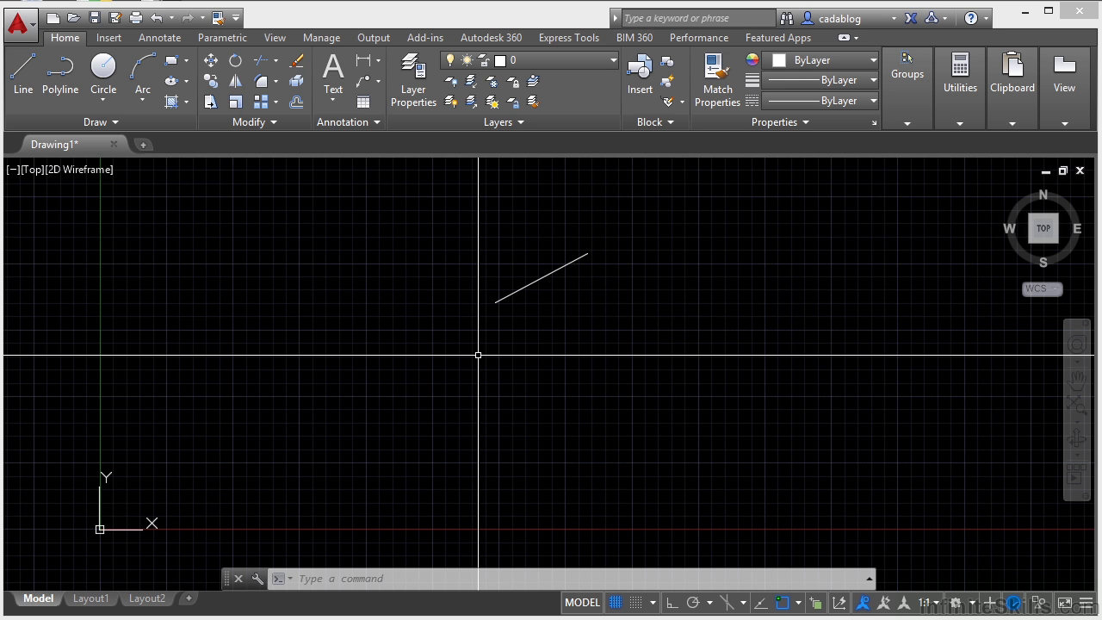
# Turn on time-sensitive right-click in the Right-Click Customization settings of the user preferences and apply it
pyautogui.write('OP')
pyautogui.press('Return')
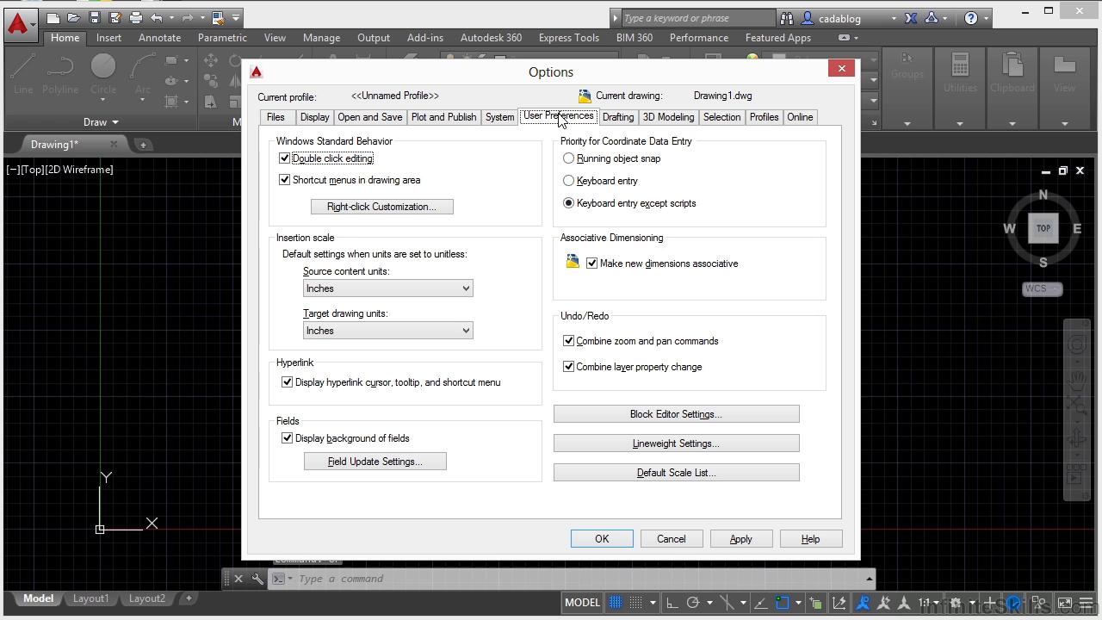
pyautogui.click(558, 121)
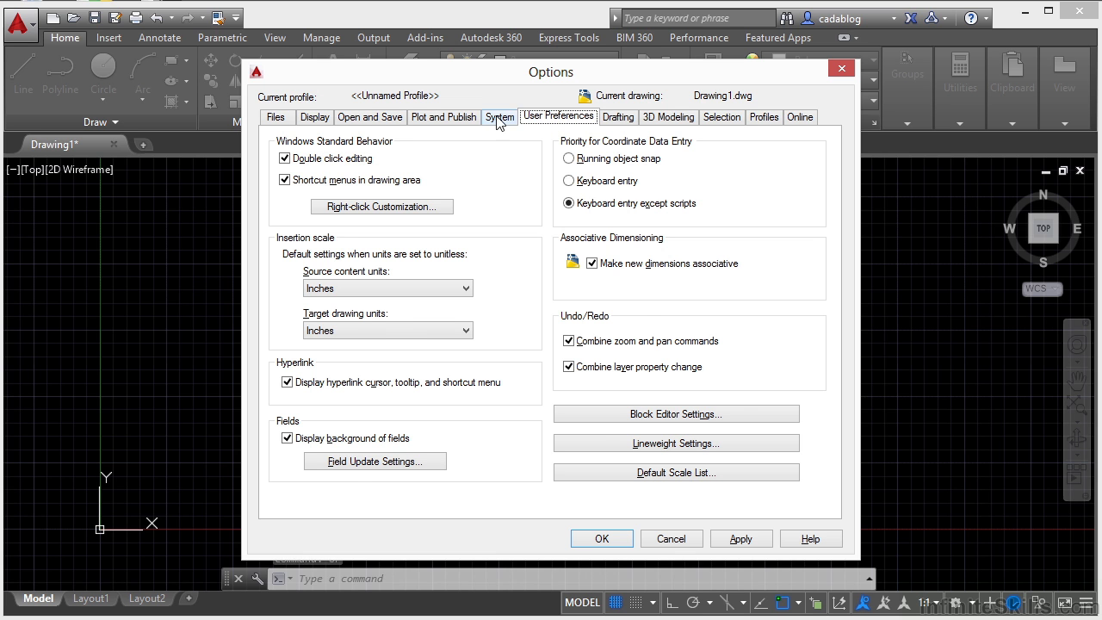
pyautogui.click(456, 120)
pyautogui.click(384, 120)
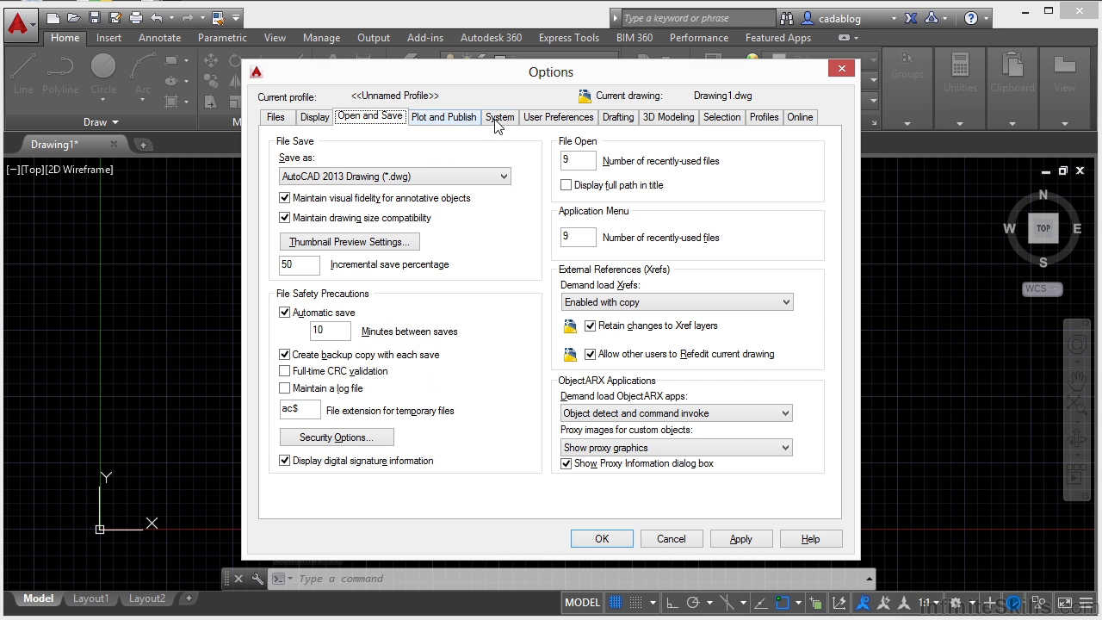
pyautogui.click(544, 120)
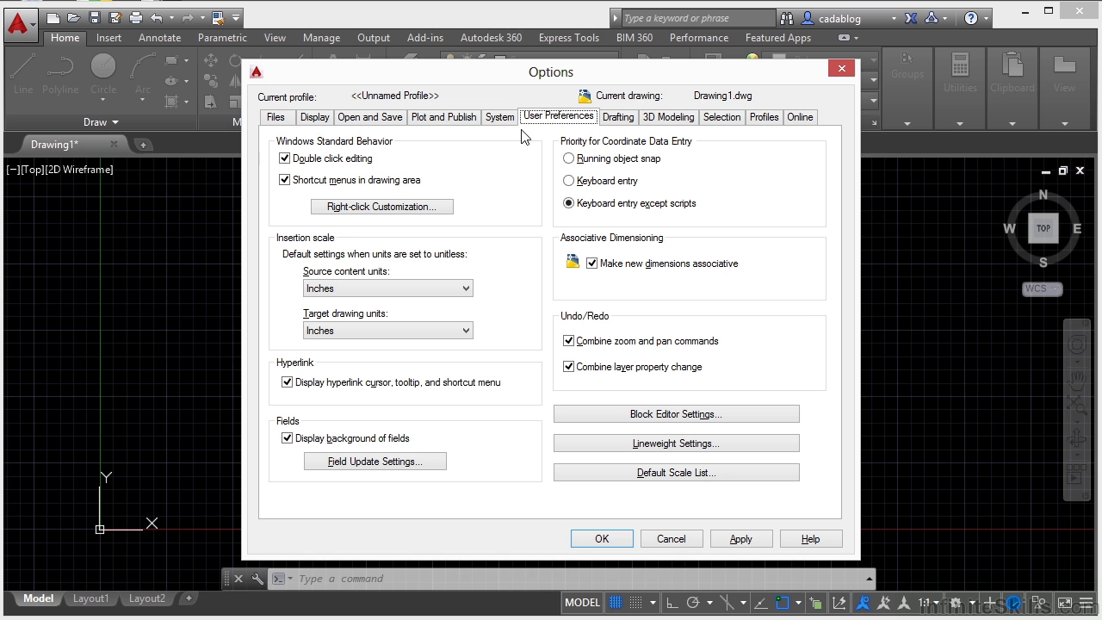
pyautogui.click(370, 207)
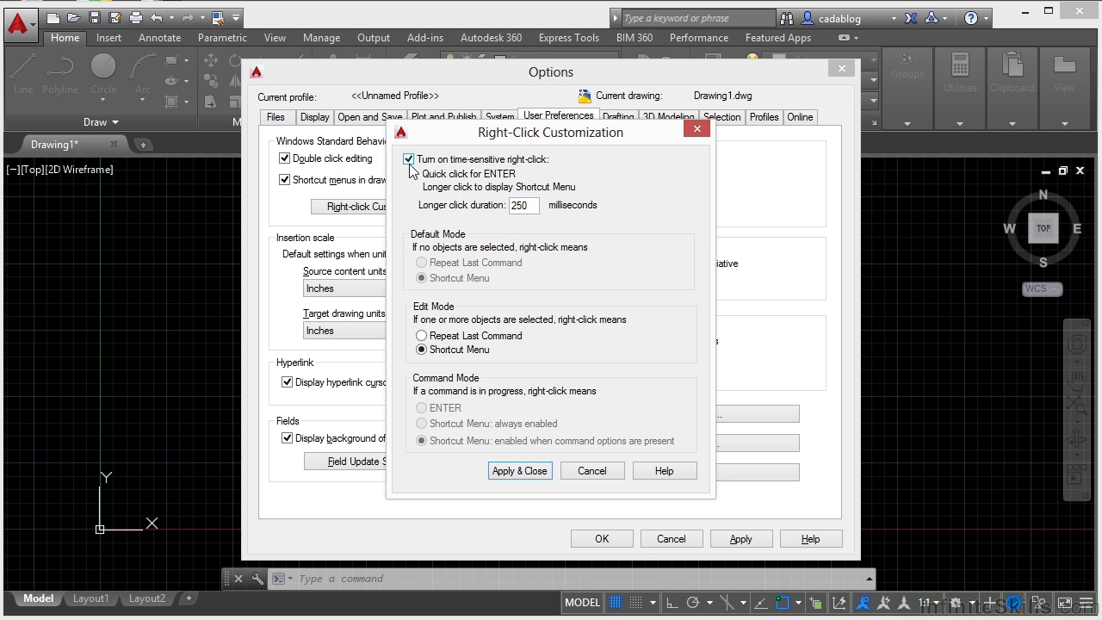
pyautogui.click(412, 161)
pyautogui.click(408, 160)
pyautogui.click(514, 470)
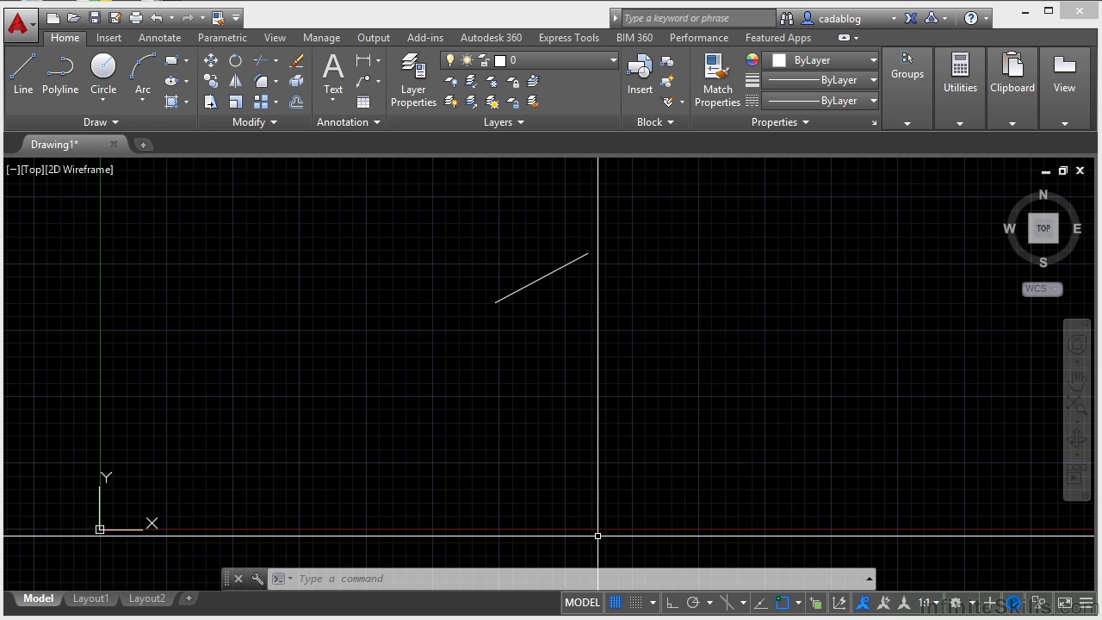
# Examine the line's general and geometry values in the Properties palette, close the palette and deselect the line
pyautogui.hotkey('ctrl', '1')
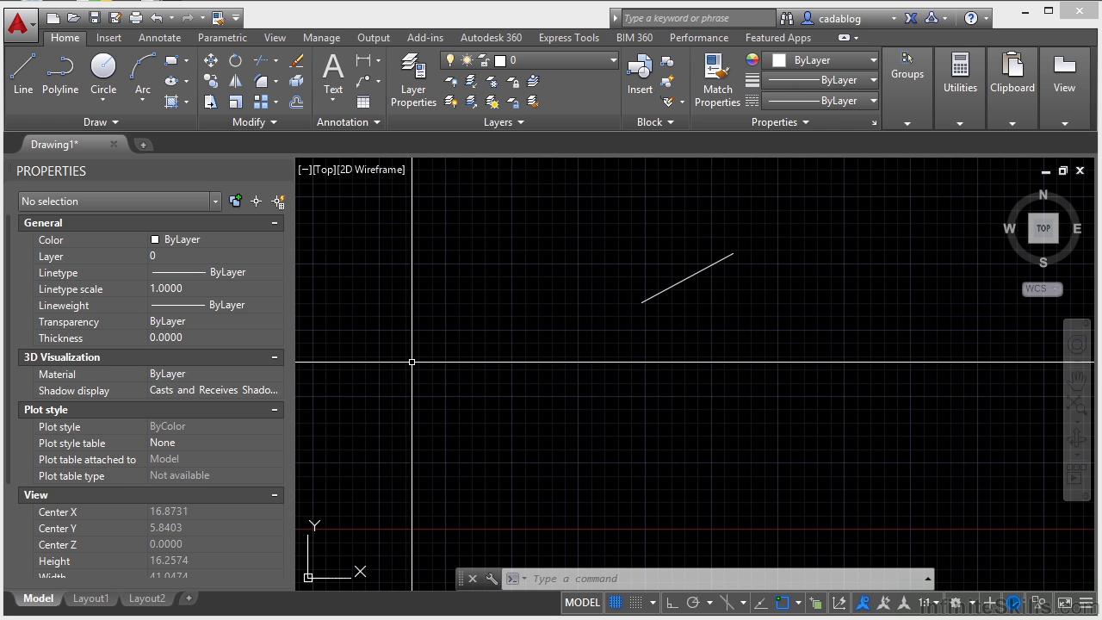
pyautogui.click(688, 295)
pyautogui.click(656, 266)
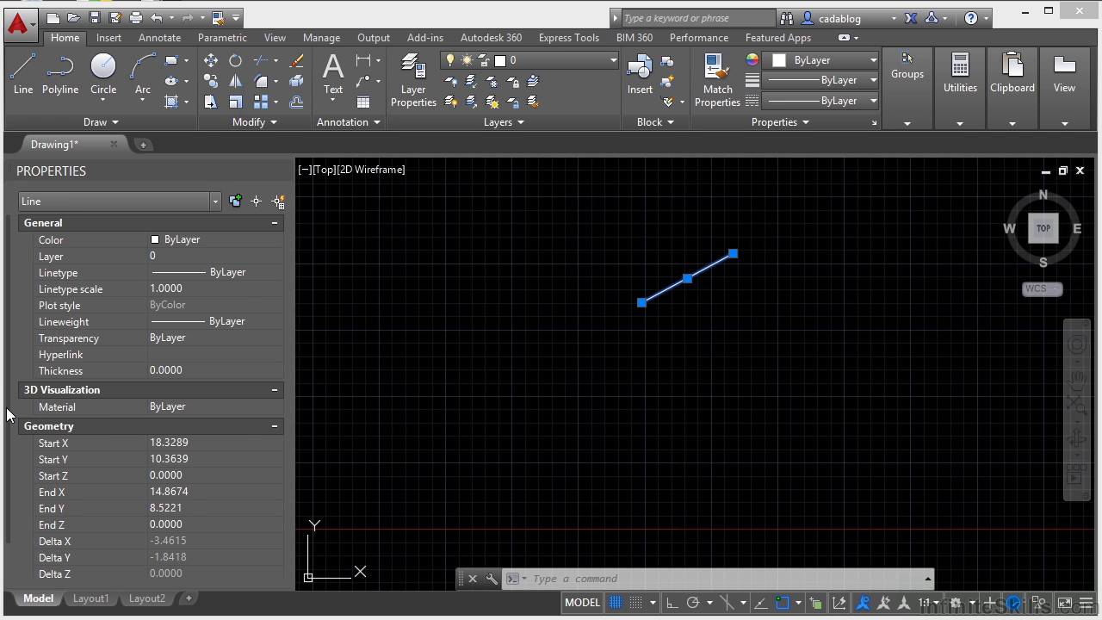
pyautogui.scroll(-1, 9, 435)
pyautogui.scroll(-2, 9, 442)
pyautogui.scroll(2, 9, 447)
pyautogui.scroll(-2, 11, 457)
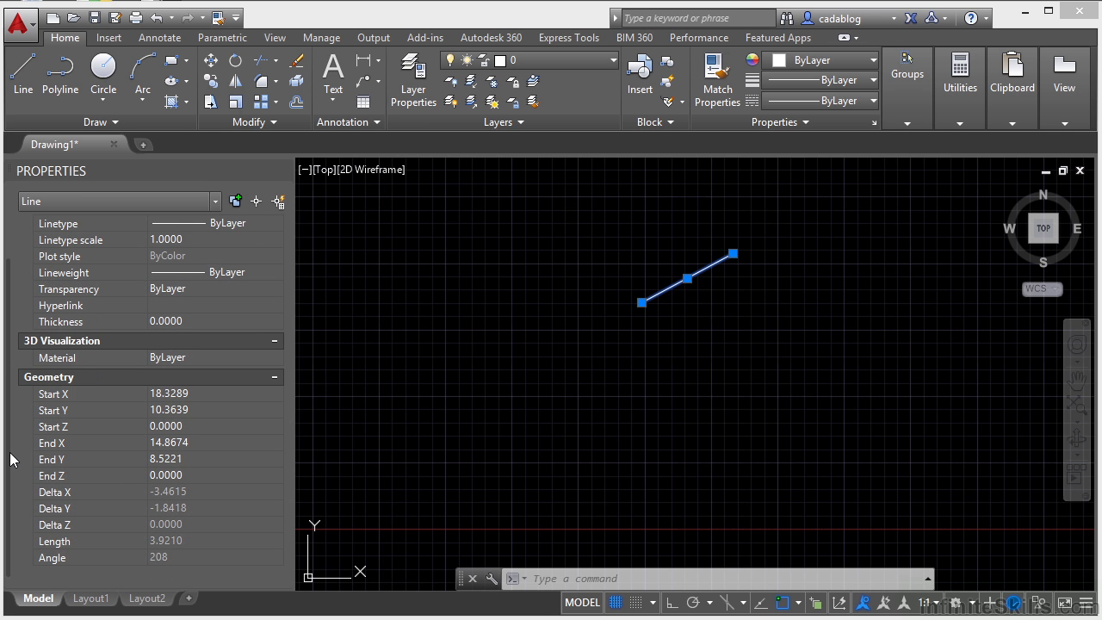
pyautogui.scroll(3, 10, 455)
pyautogui.scroll(-3, 14, 450)
pyautogui.scroll(2, 16, 450)
pyautogui.scroll(-2, 15, 450)
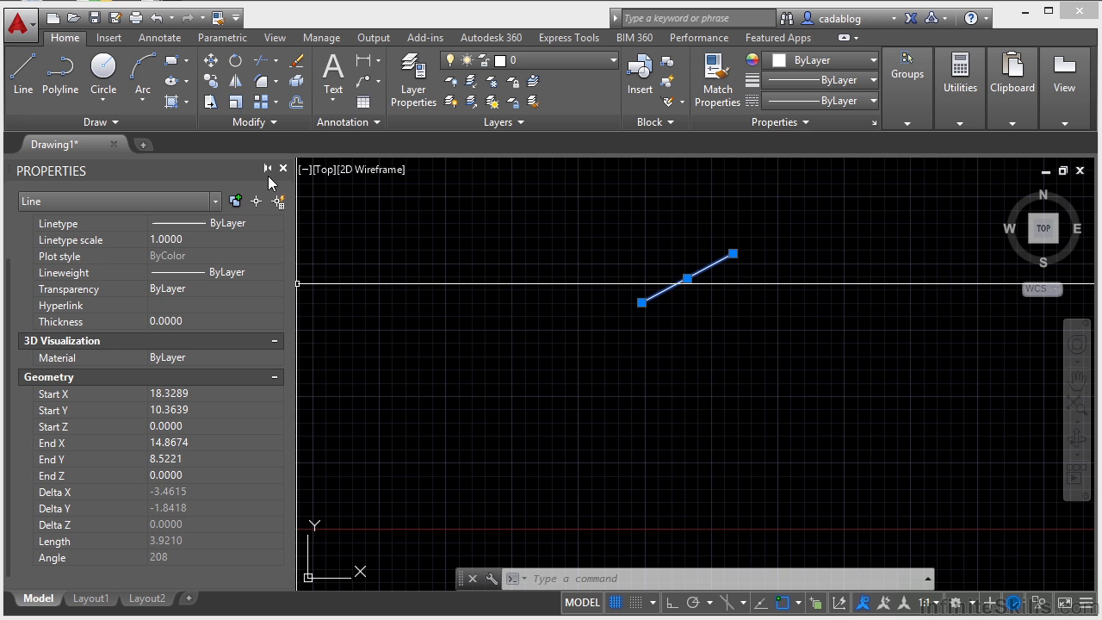
pyautogui.click(282, 167)
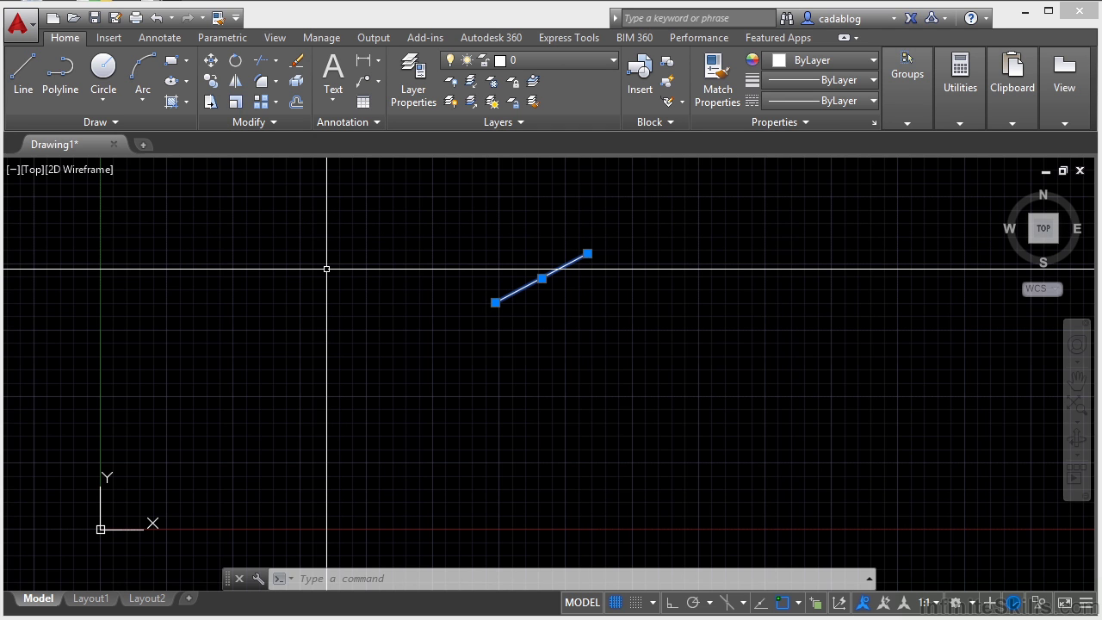
pyautogui.press('Escape')
pyautogui.press('Escape')
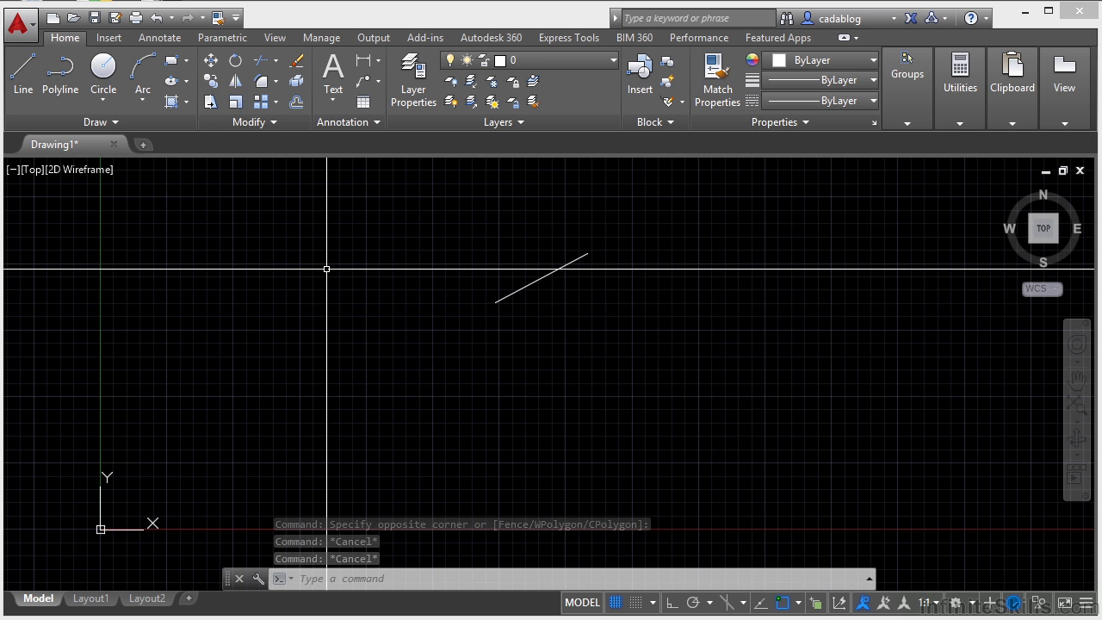
# Display DesignCenter to view the Sample folder contents and close it again
pyautogui.hotkey('ctrl', '2')
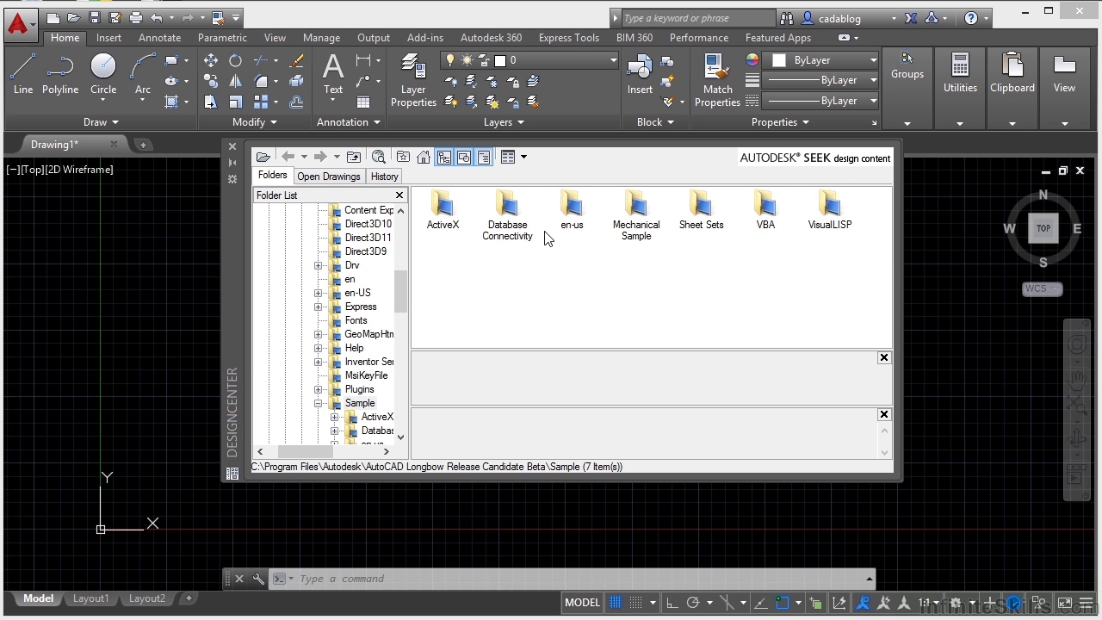
pyautogui.click(231, 147)
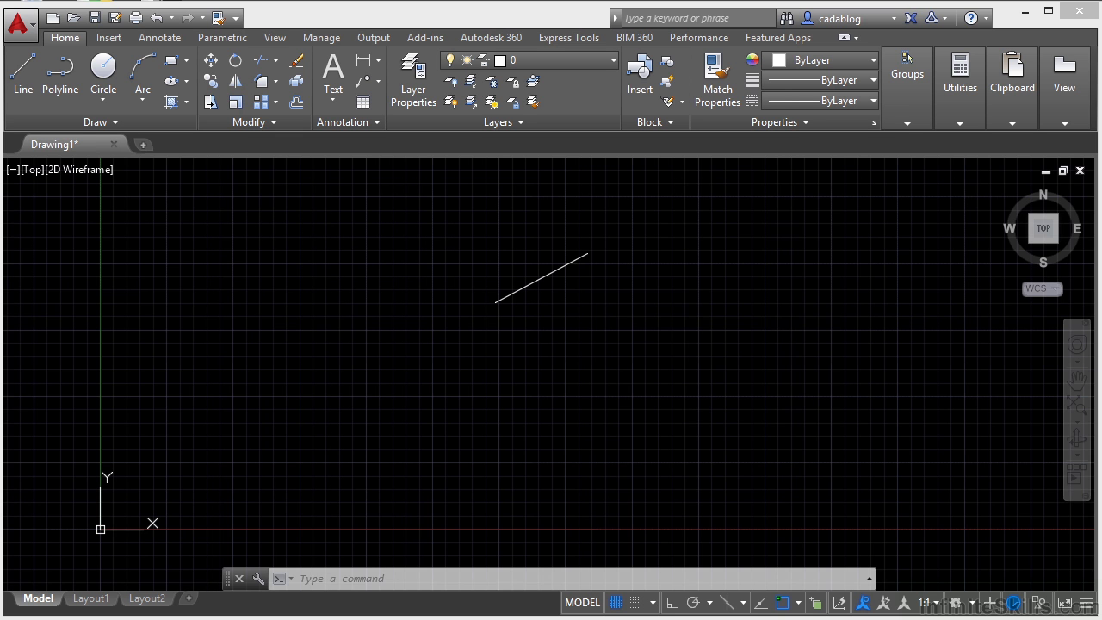
# Display the tool palettes and look through the Constraints, Annotation, Architectural, Mechanical, Electrical and Civil tools
pyautogui.hotkey('ctrl', '3')
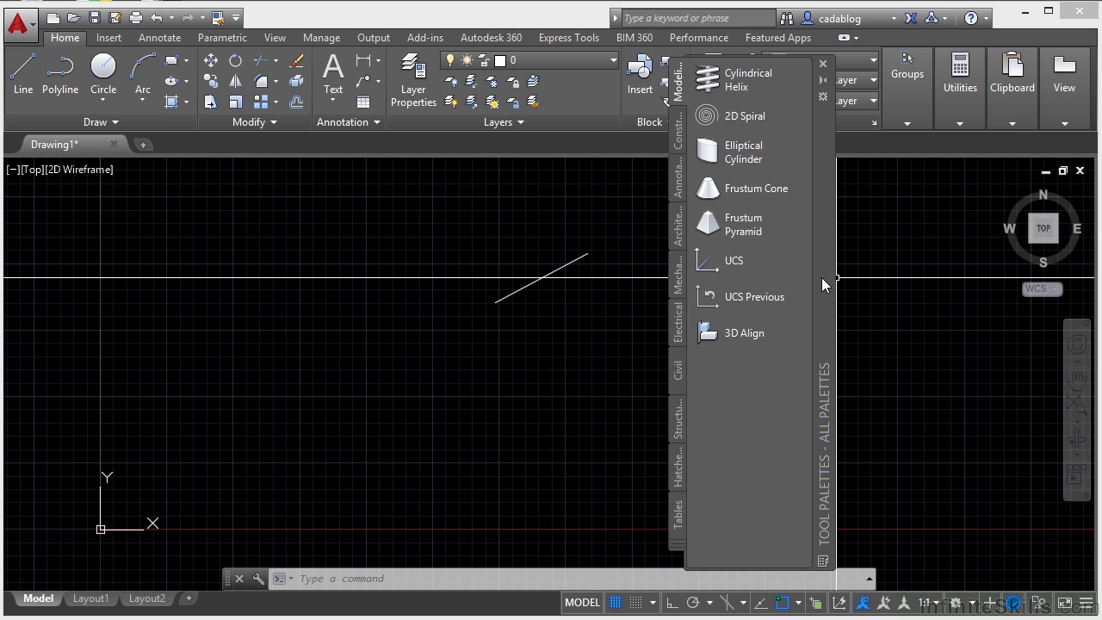
pyautogui.click(680, 133)
pyautogui.click(681, 181)
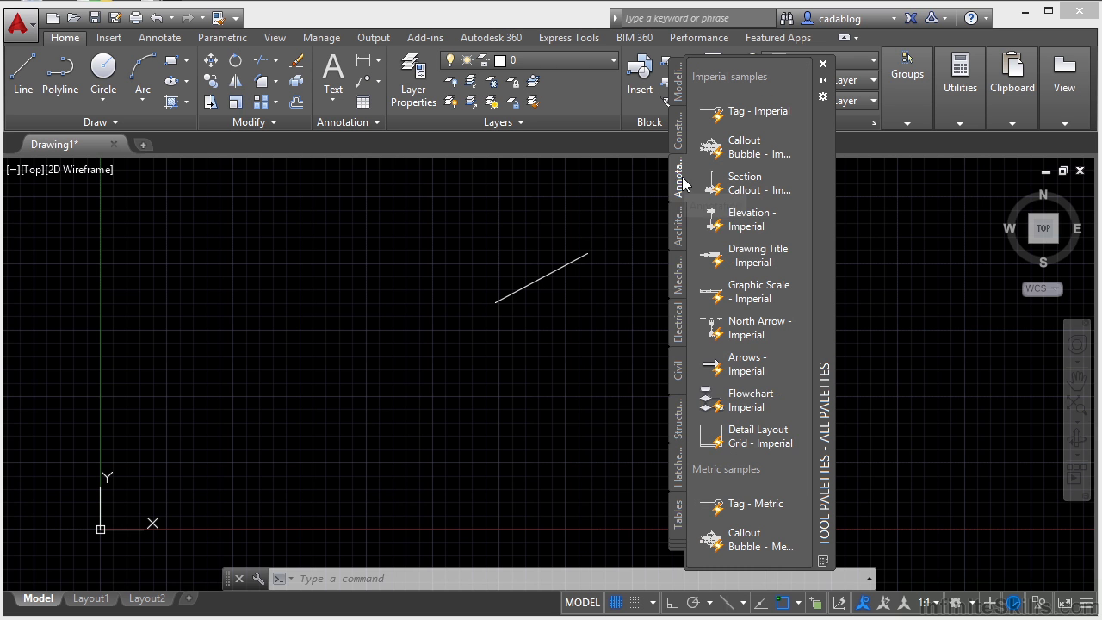
pyautogui.click(679, 225)
pyautogui.click(682, 291)
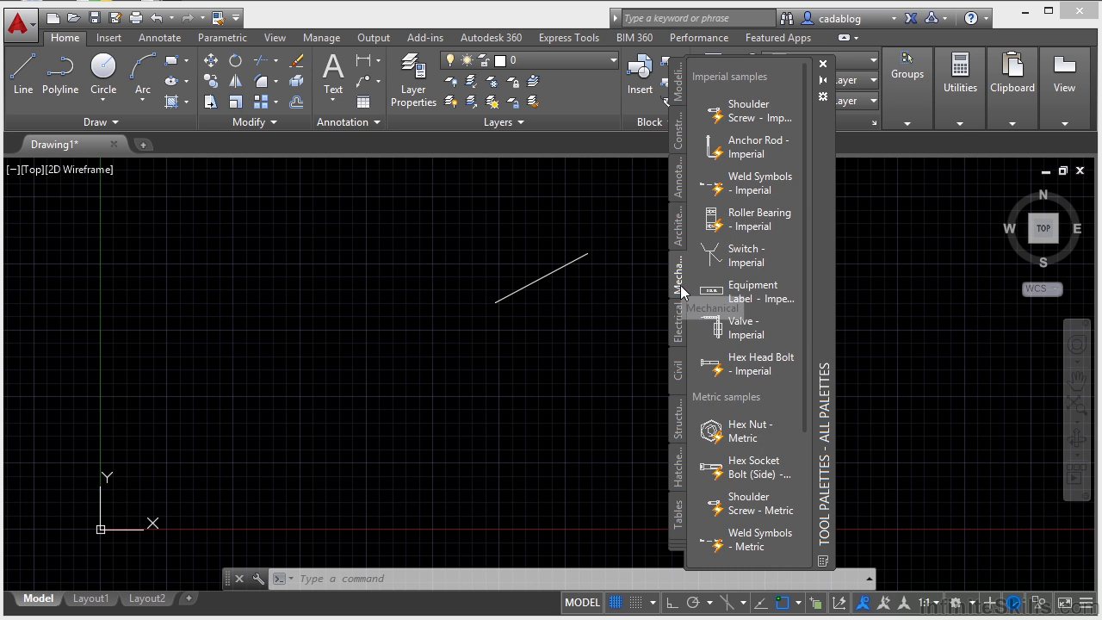
pyautogui.click(679, 318)
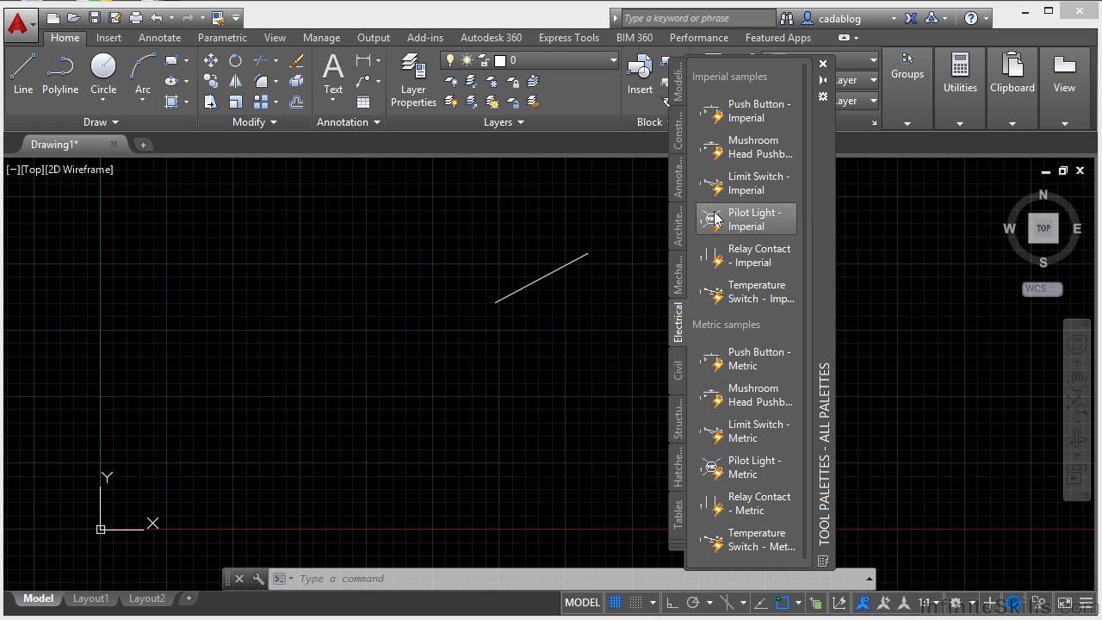
pyautogui.click(678, 369)
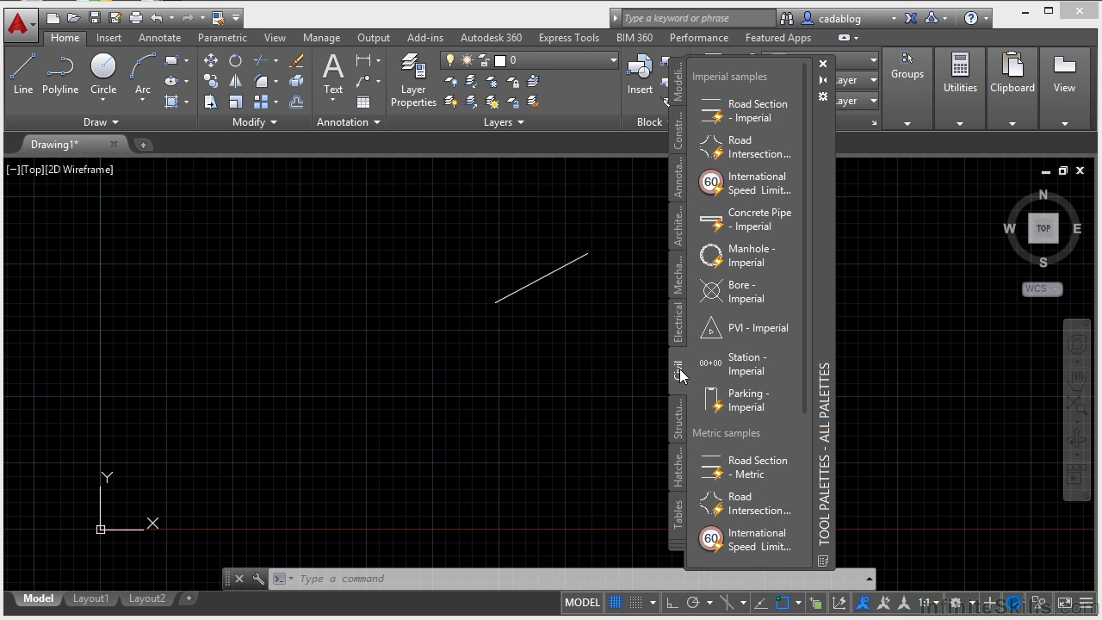
# Insert the Bore - Imperial block from the Civil palette just above the line and hide the tool palettes
pyautogui.click(729, 296)
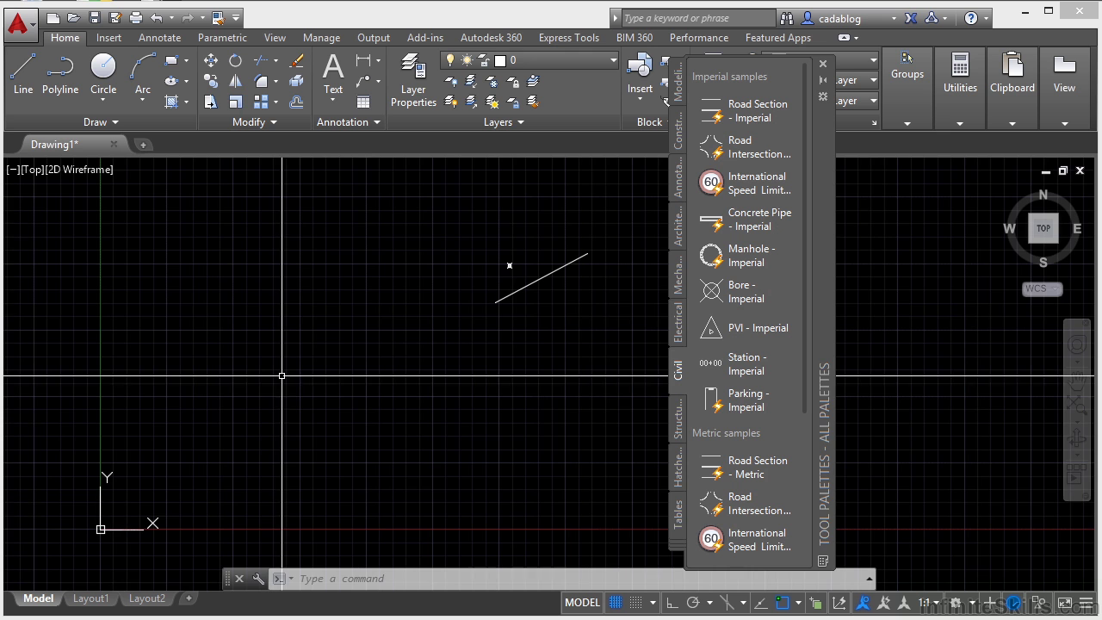
pyautogui.scroll(10, 515, 268)
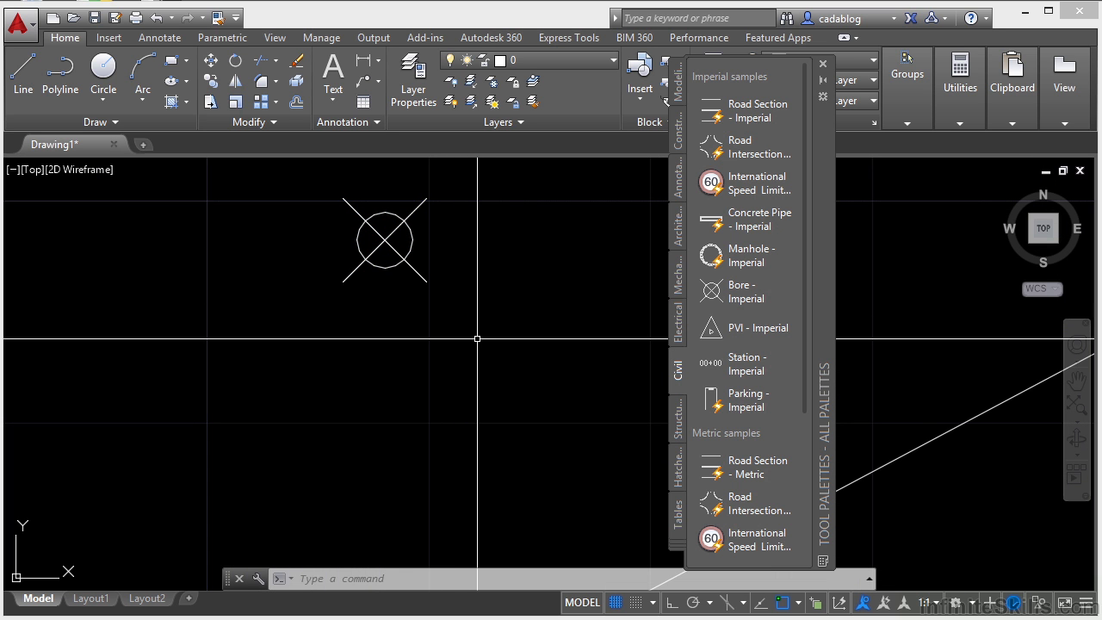
pyautogui.hotkey('ctrl', '3')
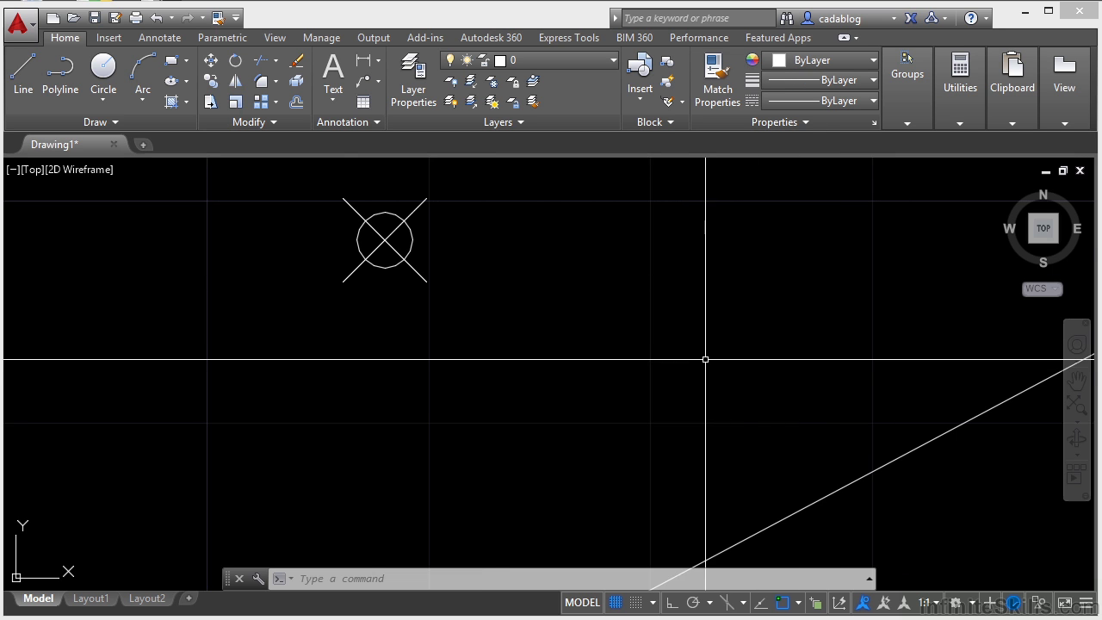
pyautogui.scroll(-2, 562, 344)
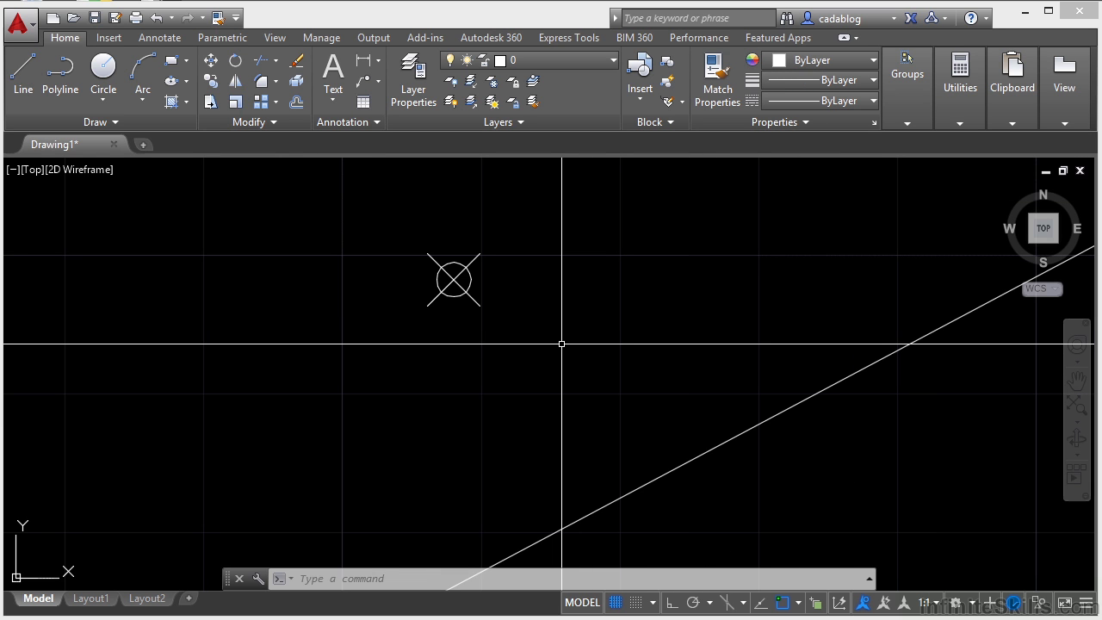
# Display QuickCalc and reposition and enlarge it until the number pad and its collapsed sections are fully shown
pyautogui.hotkey('ctrl', '8')
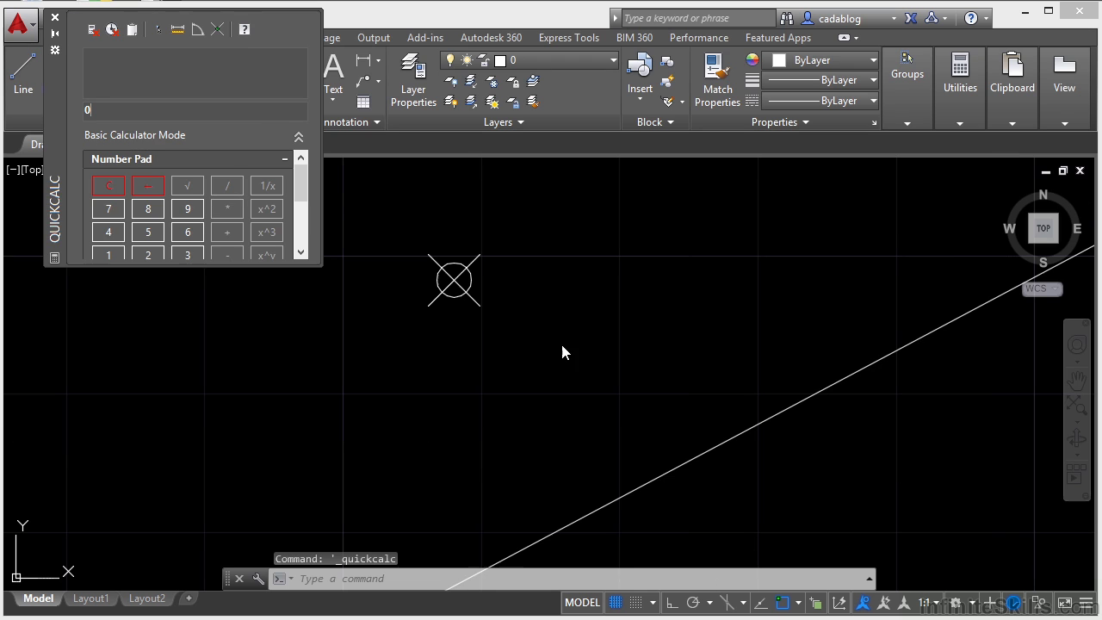
pyautogui.moveTo(62, 198); pyautogui.dragTo(211, 395)
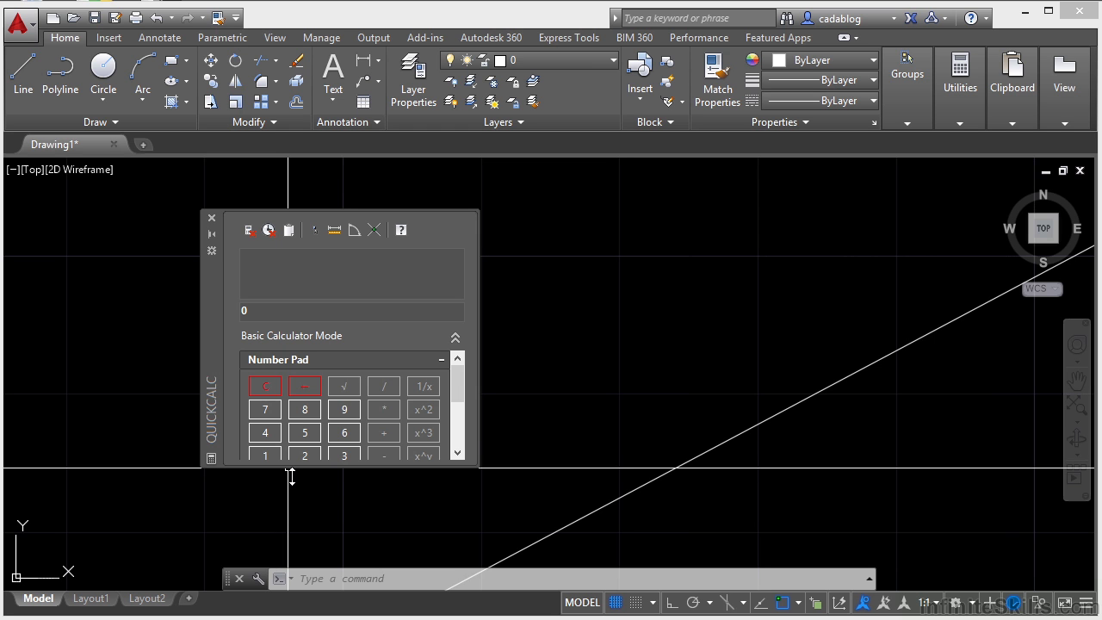
pyautogui.moveTo(291, 476); pyautogui.dragTo(284, 568)
pyautogui.moveTo(214, 396); pyautogui.dragTo(115, 273)
pyautogui.moveTo(246, 450); pyautogui.dragTo(253, 540)
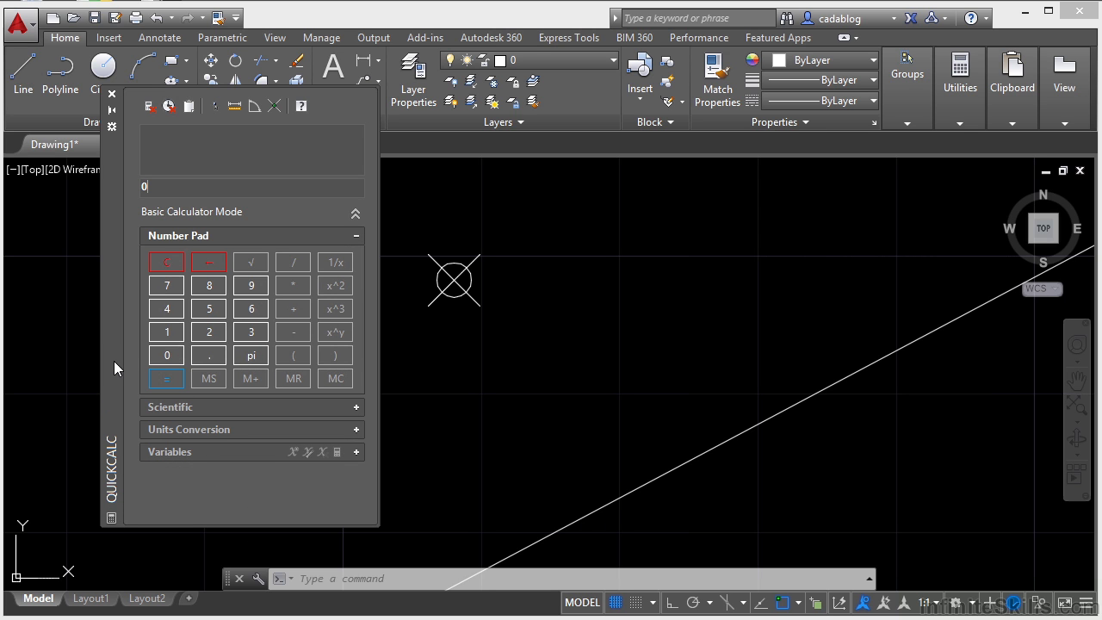
pyautogui.write('3.14x6')
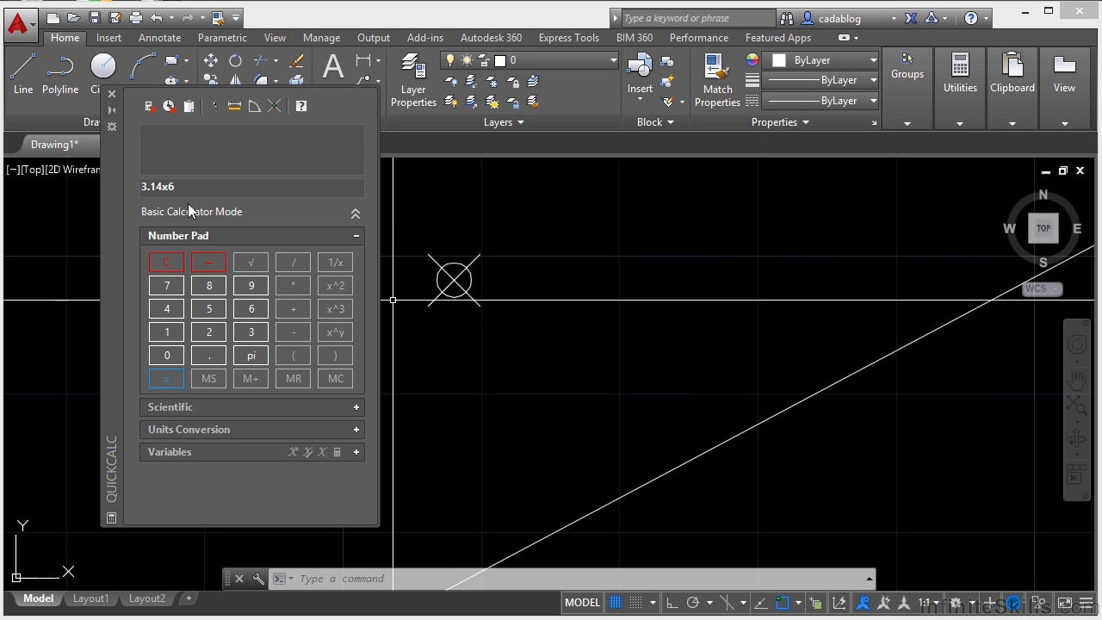
pyautogui.click(205, 195)
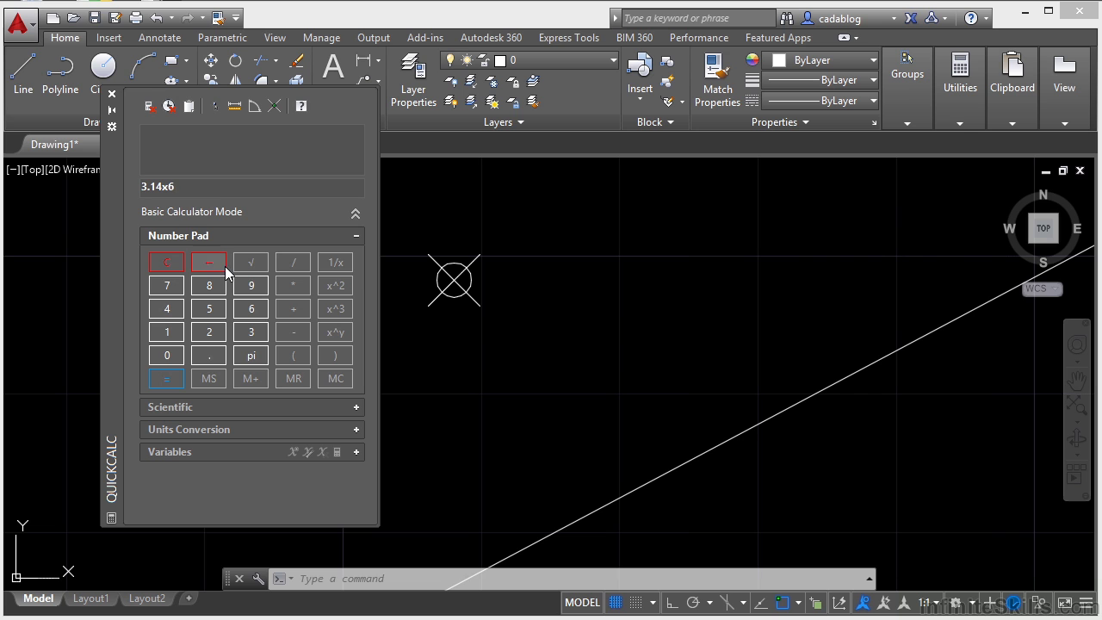
pyautogui.doubleClick(204, 194)
pyautogui.press('BackSpace')
# Calculate 3.1494159+654 in QuickCalc
pyautogui.write('3.14')
pyautogui.click(251, 286)
pyautogui.click(174, 315)
pyautogui.click(167, 331)
pyautogui.click(208, 308)
pyautogui.click(252, 285)
pyautogui.click(292, 309)
pyautogui.click(251, 309)
pyautogui.click(208, 308)
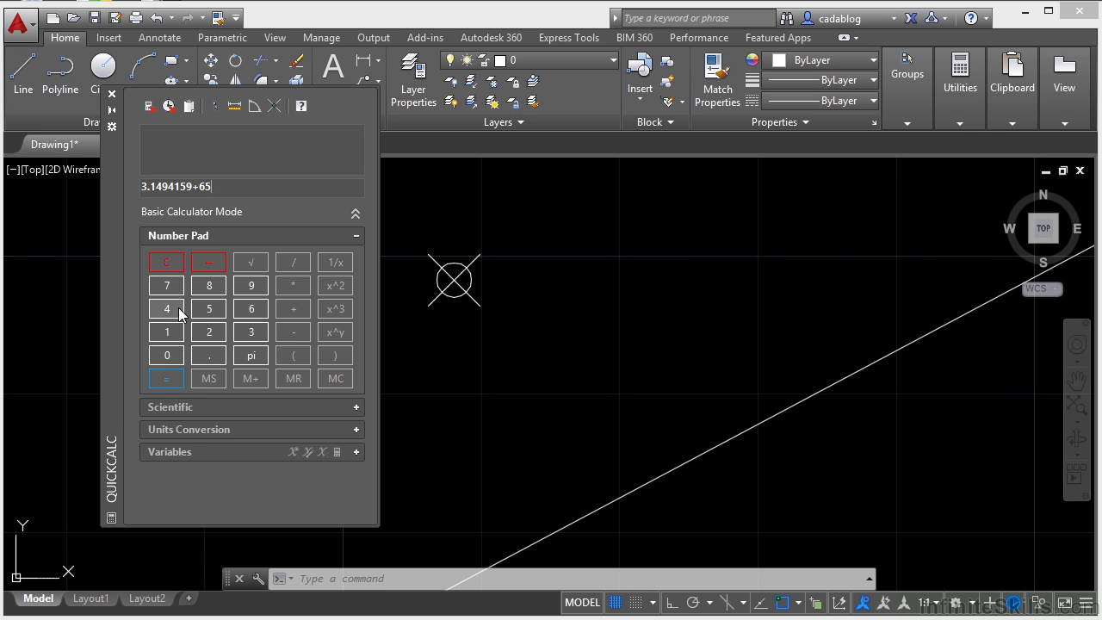
pyautogui.click(178, 308)
pyautogui.press('Return')
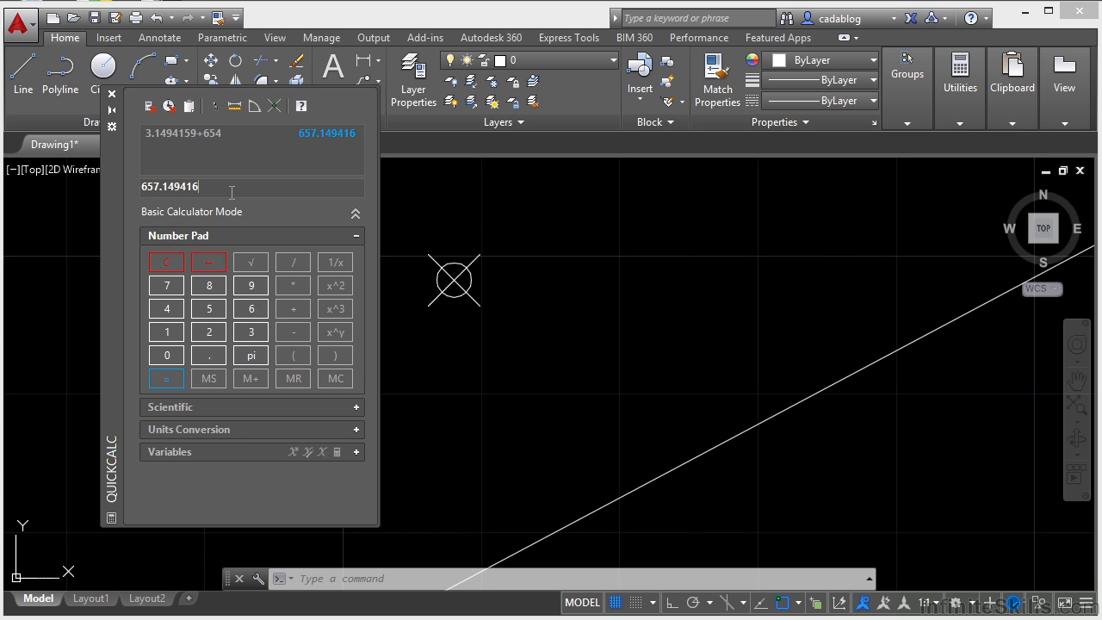
# Copy the calculated result from the QuickCalc input field and close the calculator
pyautogui.moveTo(220, 190); pyautogui.dragTo(142, 189)
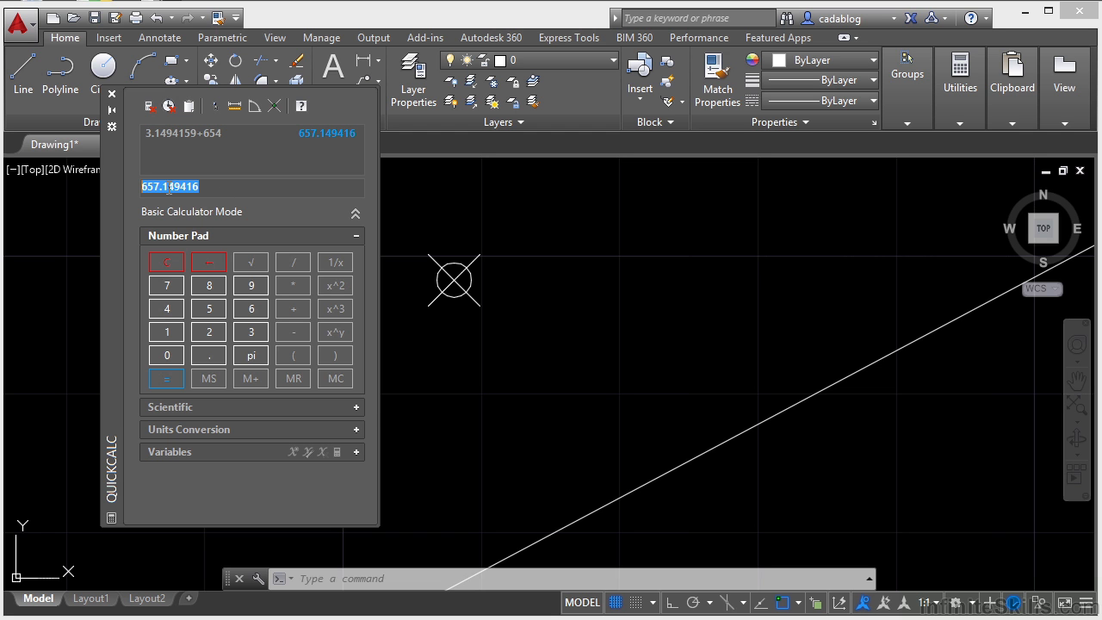
pyautogui.rightClick(169, 187)
pyautogui.click(206, 236)
pyautogui.click(608, 227)
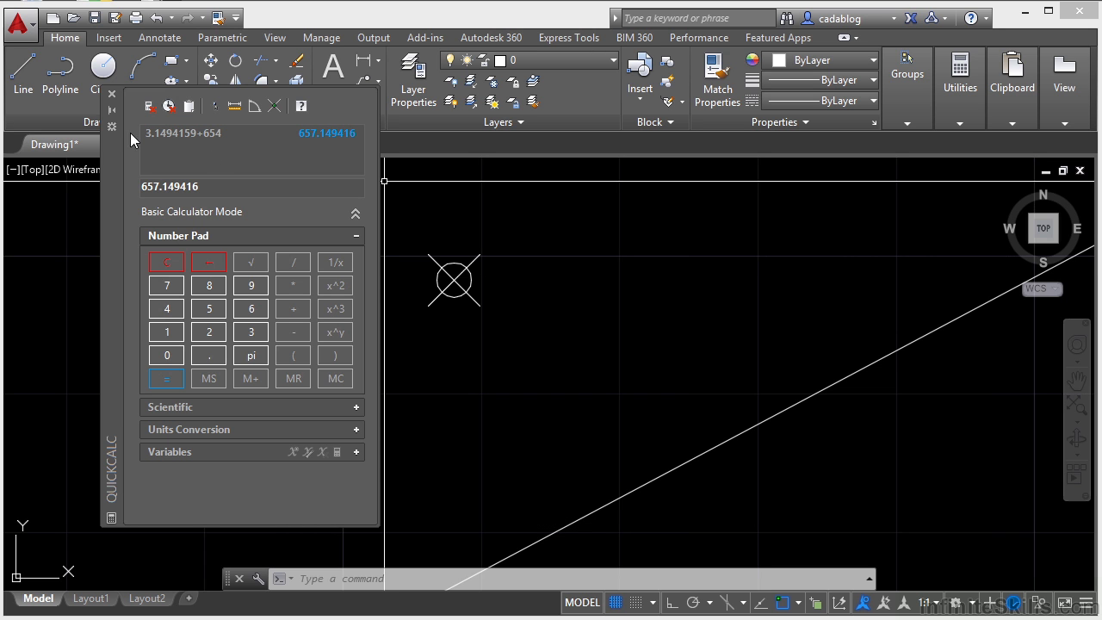
pyautogui.click(111, 93)
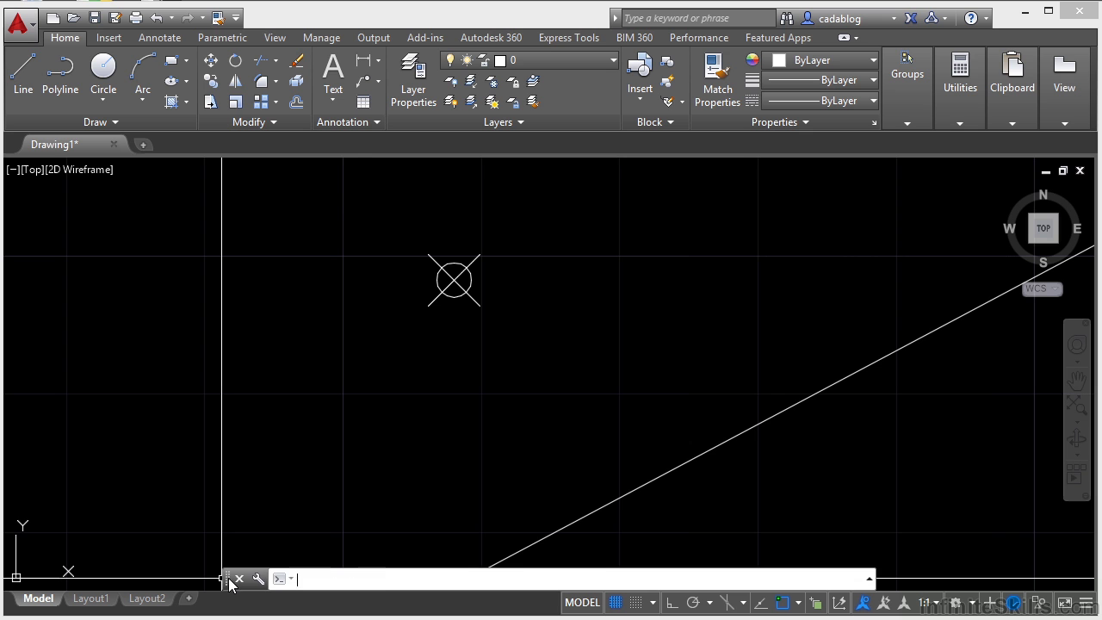
# Float the command line window over the drawing, enlarge it to show the command history, and close it
pyautogui.moveTo(229, 580)
pyautogui.mouseDown()
pyautogui.moveTo(221, 401)
pyautogui.moveTo(164, 329)
pyautogui.mouseUp()
pyautogui.moveTo(245, 348); pyautogui.dragTo(242, 516)
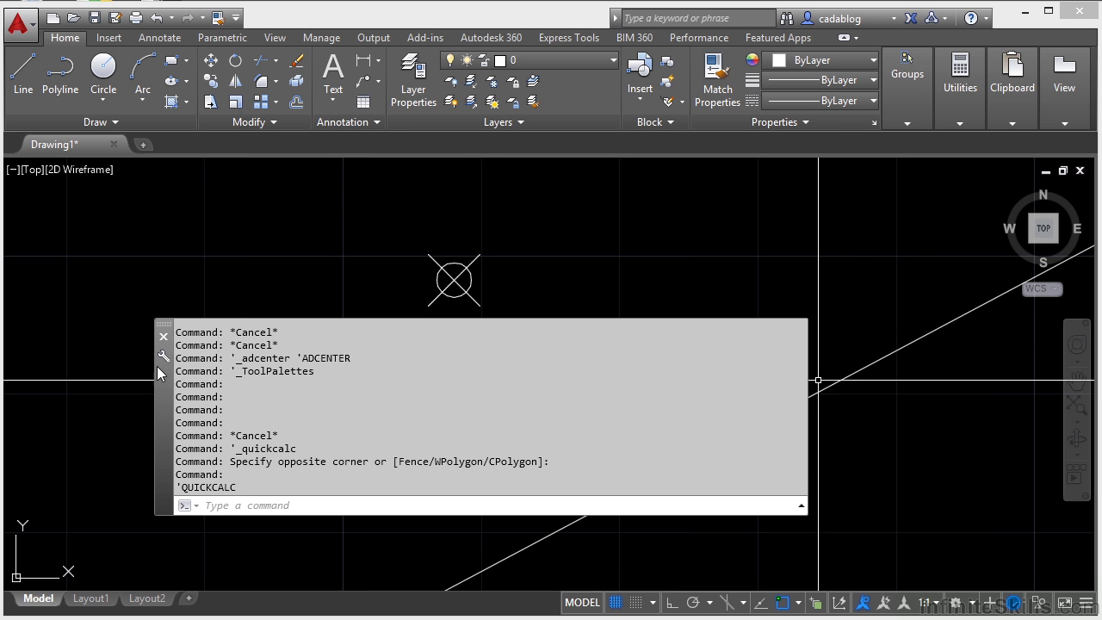
pyautogui.click(163, 336)
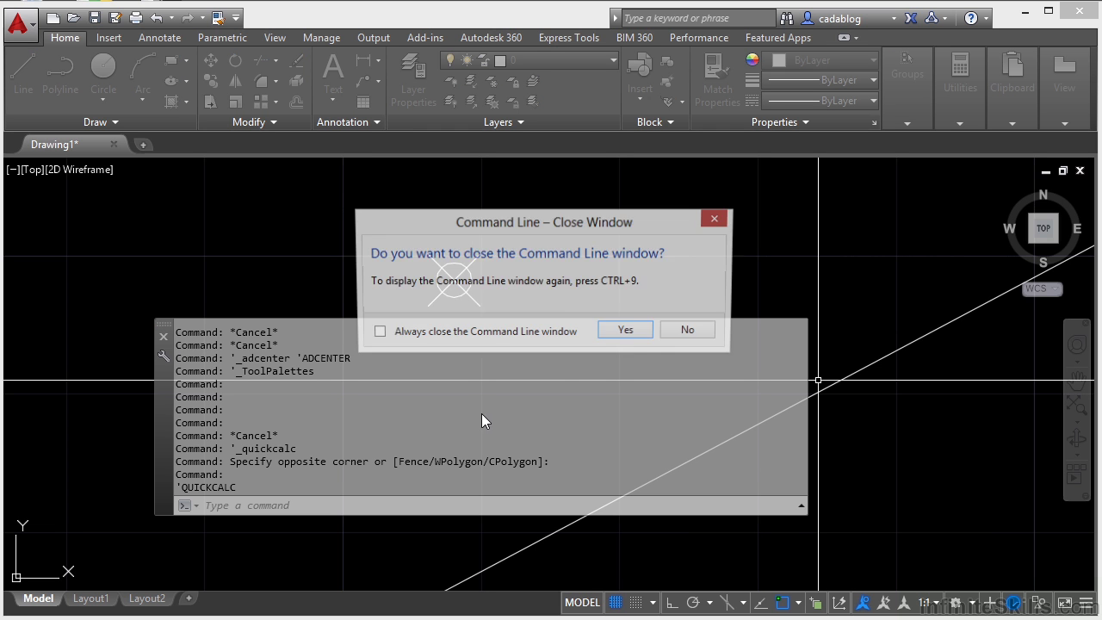
pyautogui.click(626, 332)
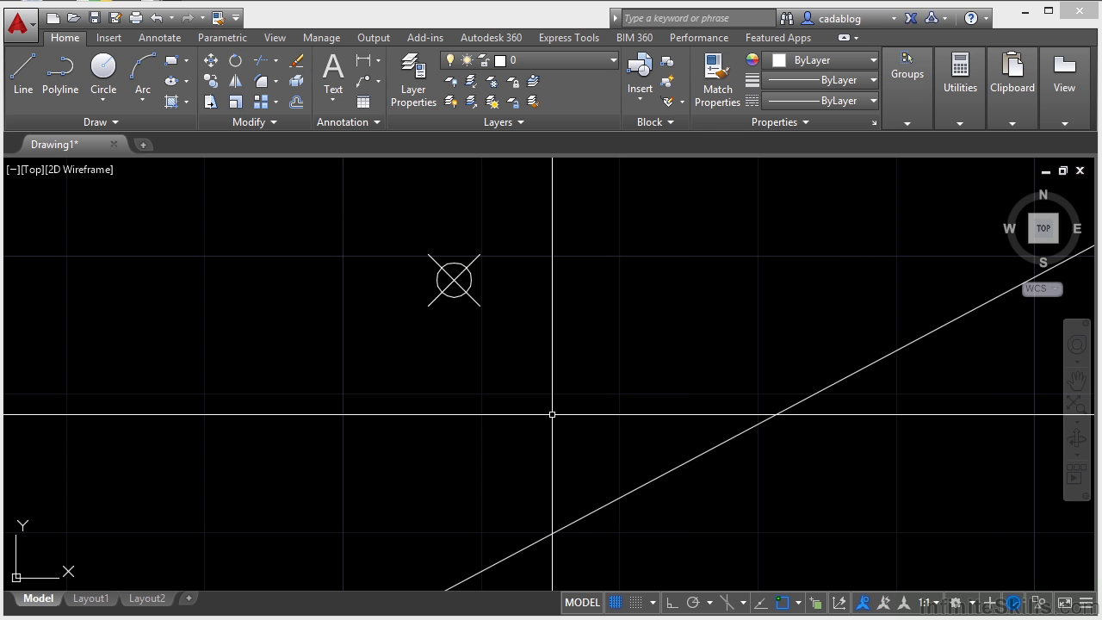
# Display the command line window again and return it to a single line along the lower edge of the drawing area
pyautogui.hotkey('ctrl', '9')
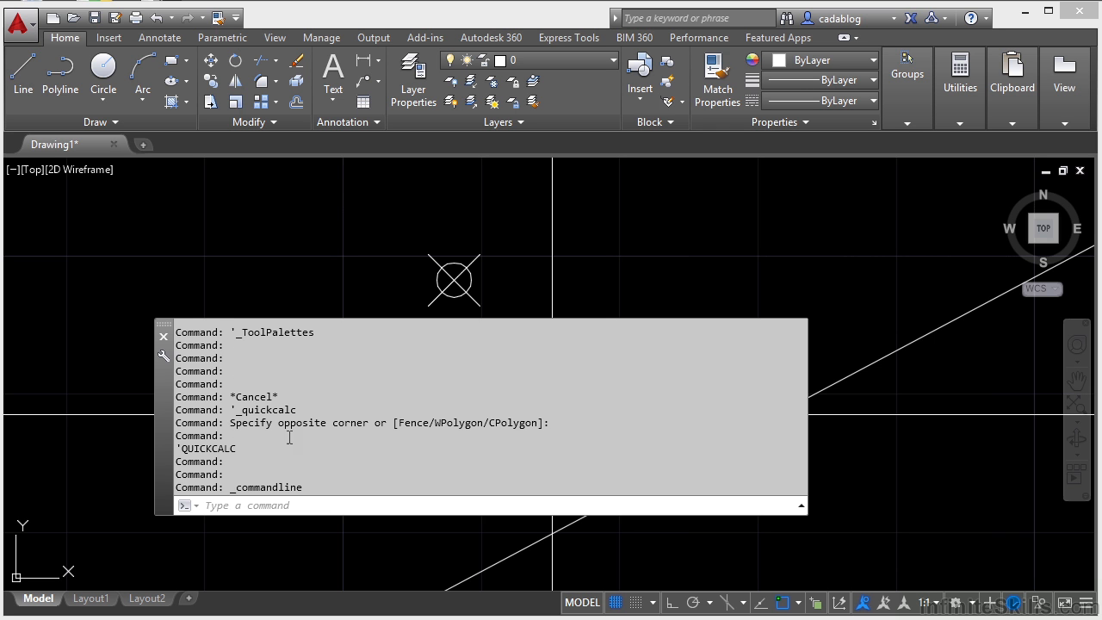
pyautogui.moveTo(164, 391); pyautogui.dragTo(220, 467)
pyautogui.moveTo(258, 395); pyautogui.dragTo(261, 580)
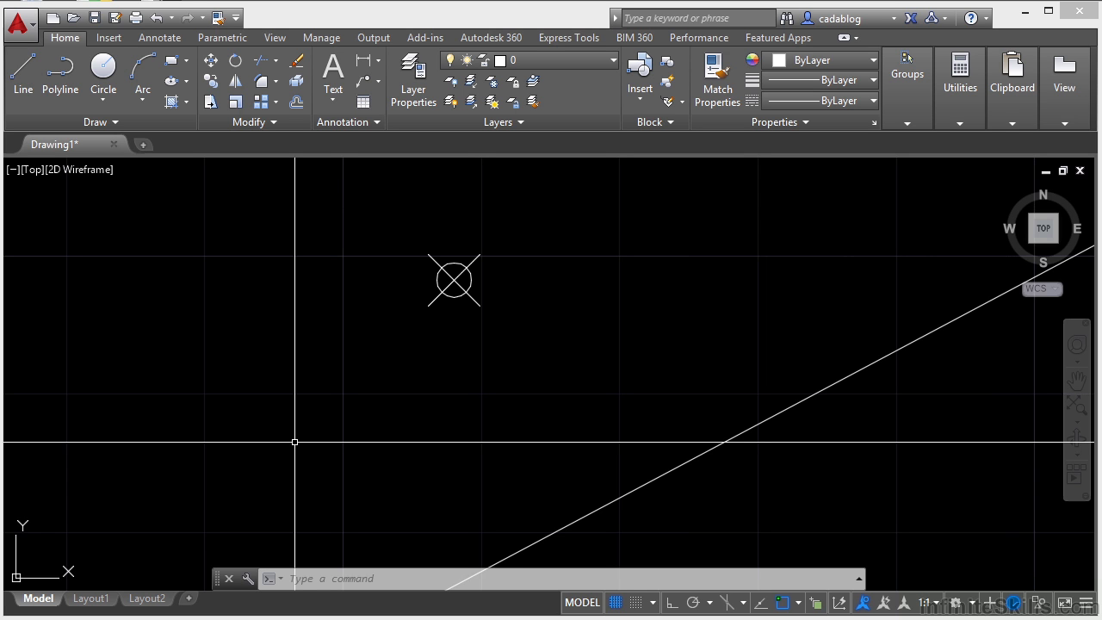
# Turn on Clean Screen and view the line and the bore symbol in the enlarged drawing area
pyautogui.hotkey('ctrl', '0')
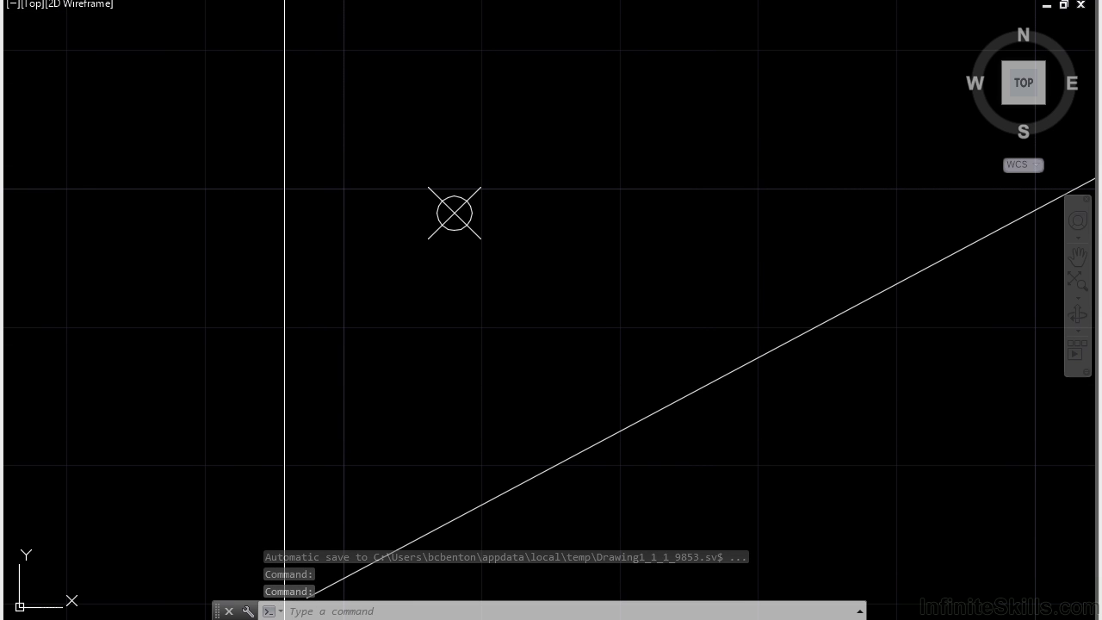
pyautogui.hotkey('ctrl', '0')
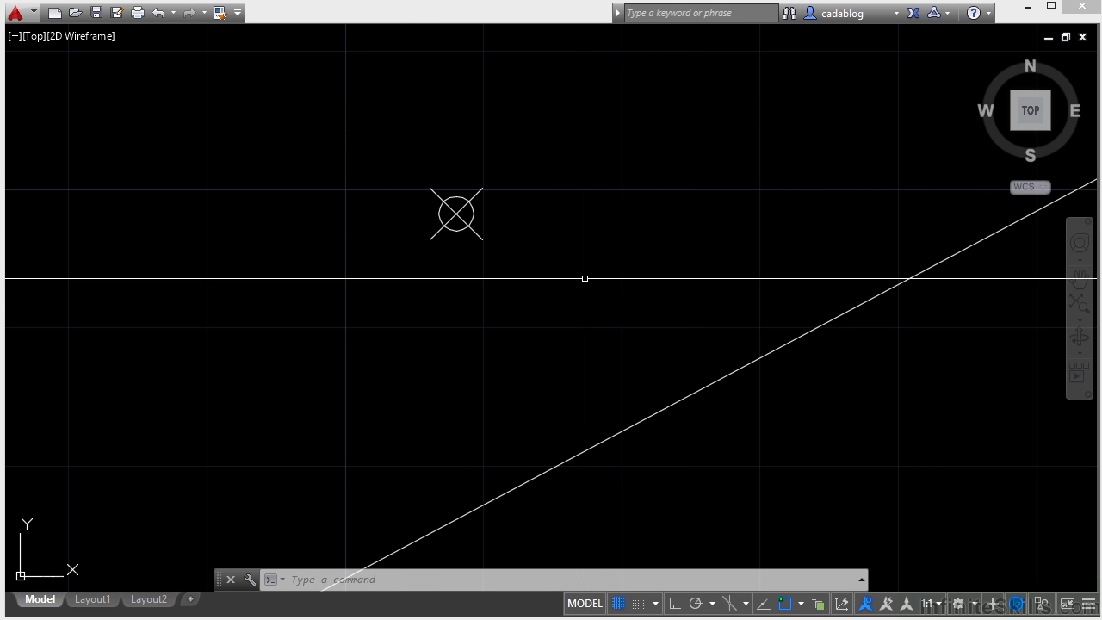
pyautogui.scroll(-3, 508, 294)
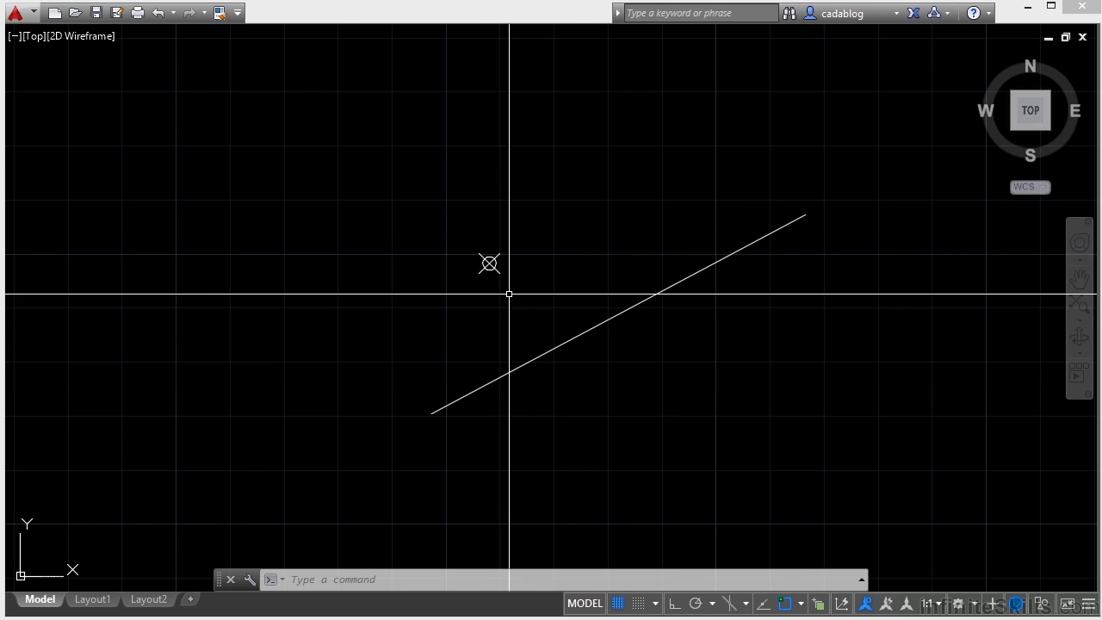
pyautogui.scroll(3, 482, 192)
pyautogui.scroll(-2, 386, 283)
pyautogui.moveTo(386, 283); pyautogui.dragTo(459, 283, button='middle')
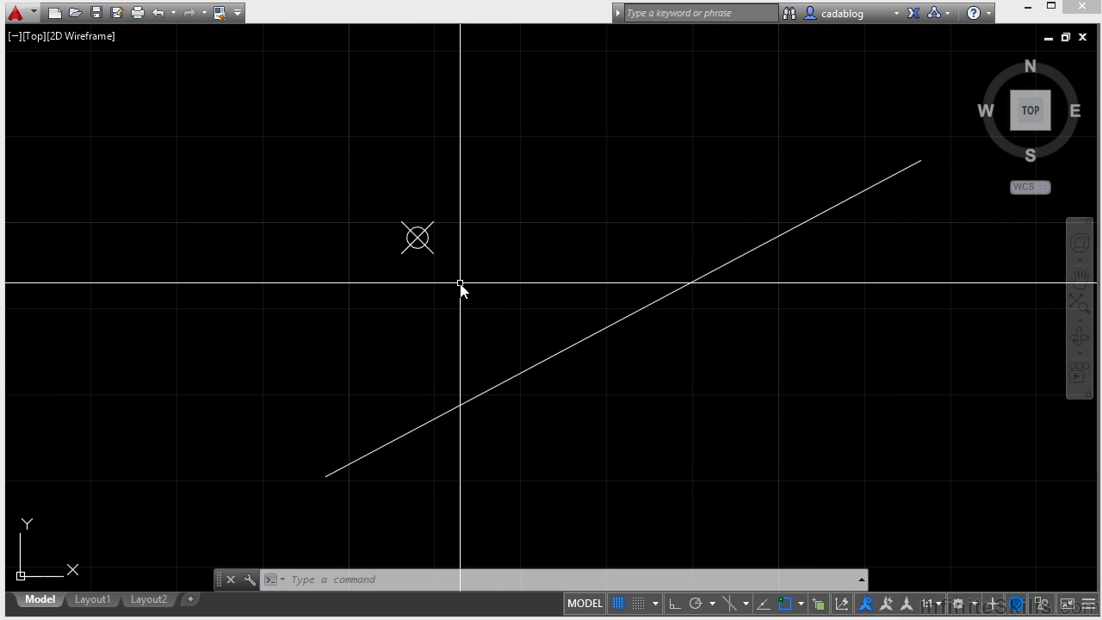
# Draw three connected line segments beside the bore symbol, above the long line, and turn off Clean Screen
pyautogui.write('line')
pyautogui.press('Return')
pyautogui.click(492, 279)
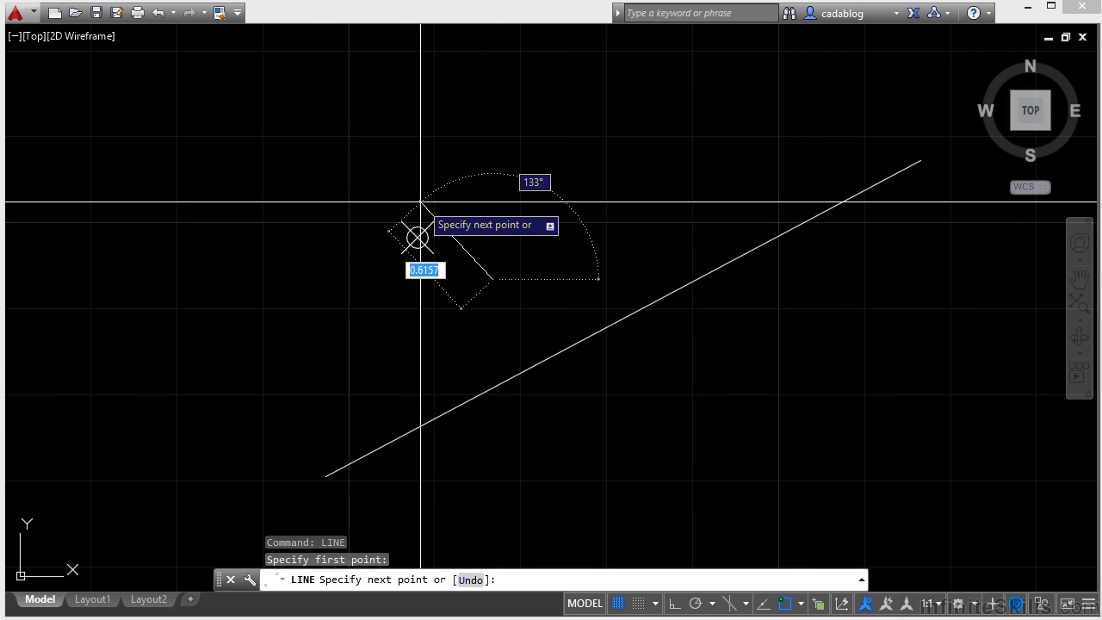
pyautogui.click(409, 180)
pyautogui.click(531, 177)
pyautogui.click(562, 235)
pyautogui.press('Return')
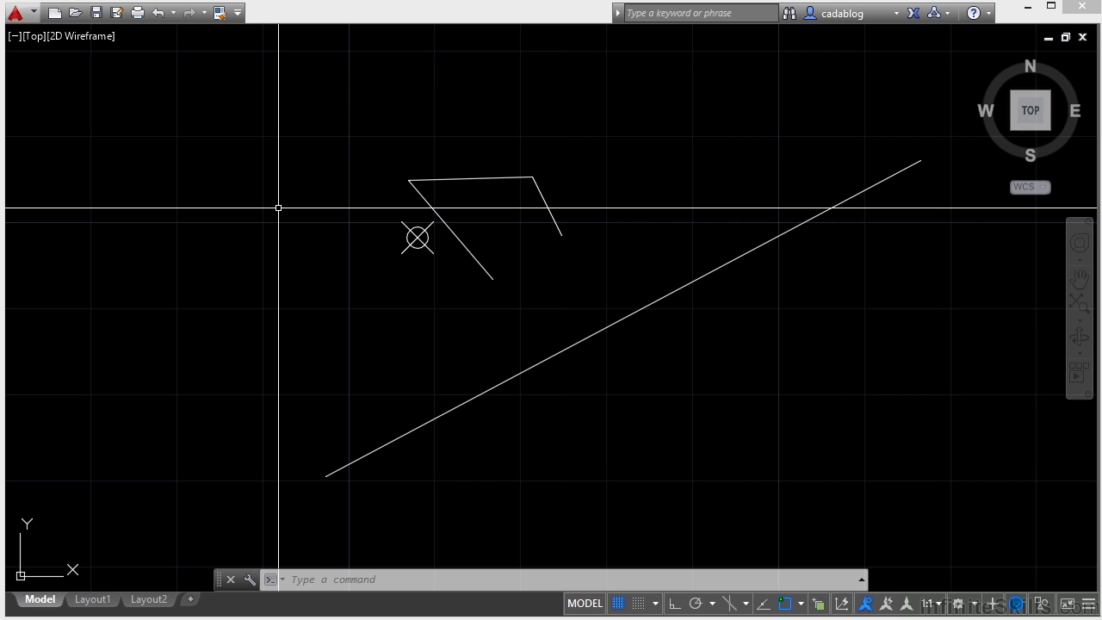
pyautogui.hotkey('ctrl', '0')
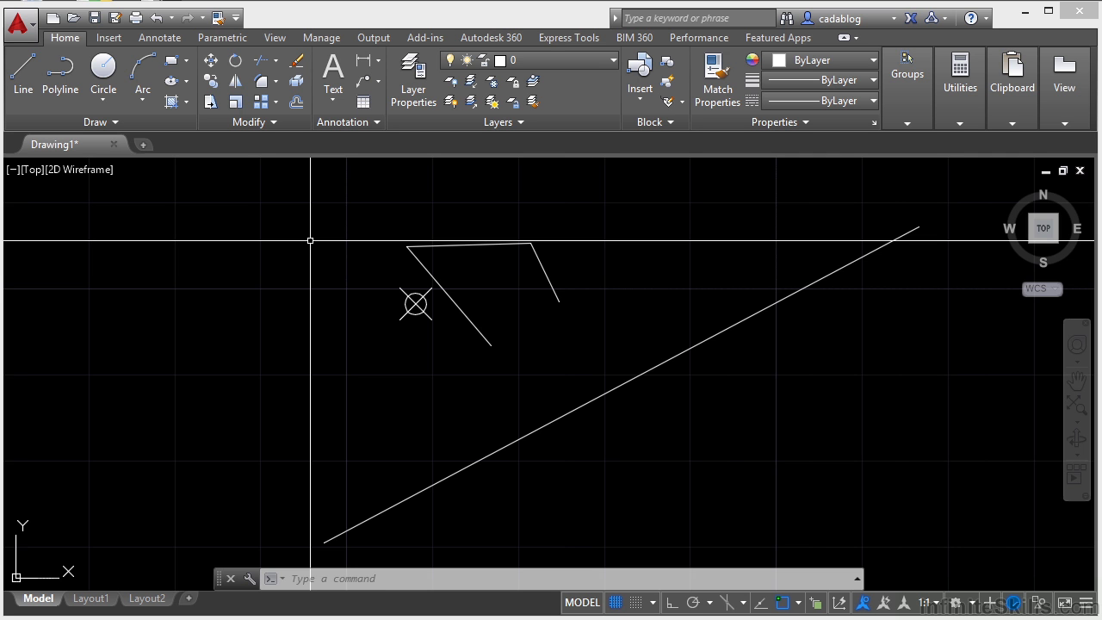
# Display the Properties palette, disallow its docking and float it over the drawing area
pyautogui.hotkey('ctrl', '1')
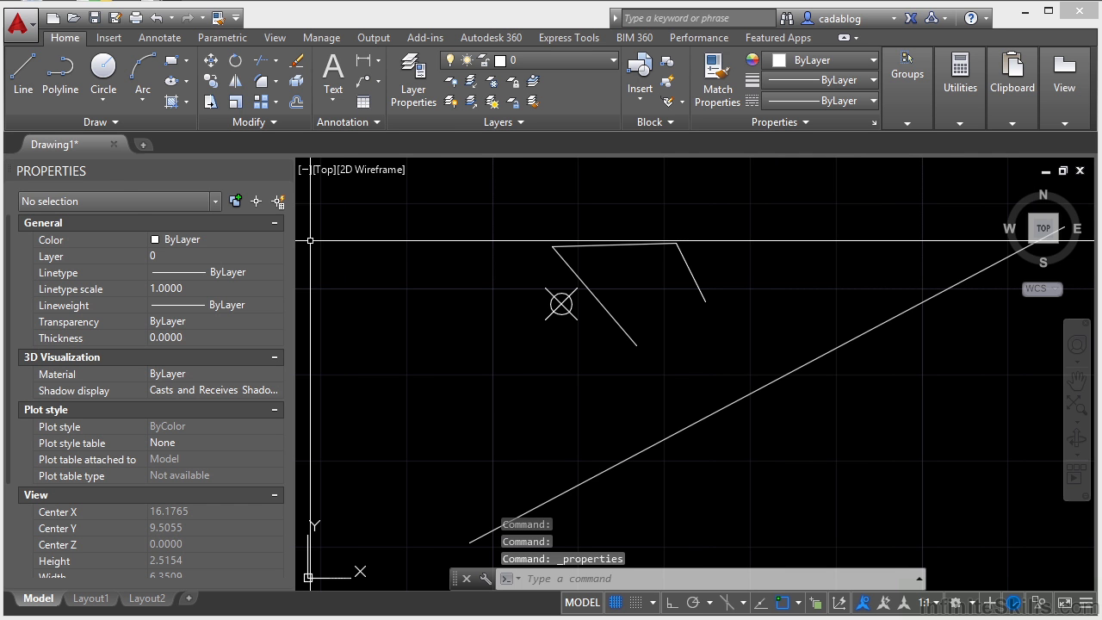
pyautogui.rightClick(121, 175)
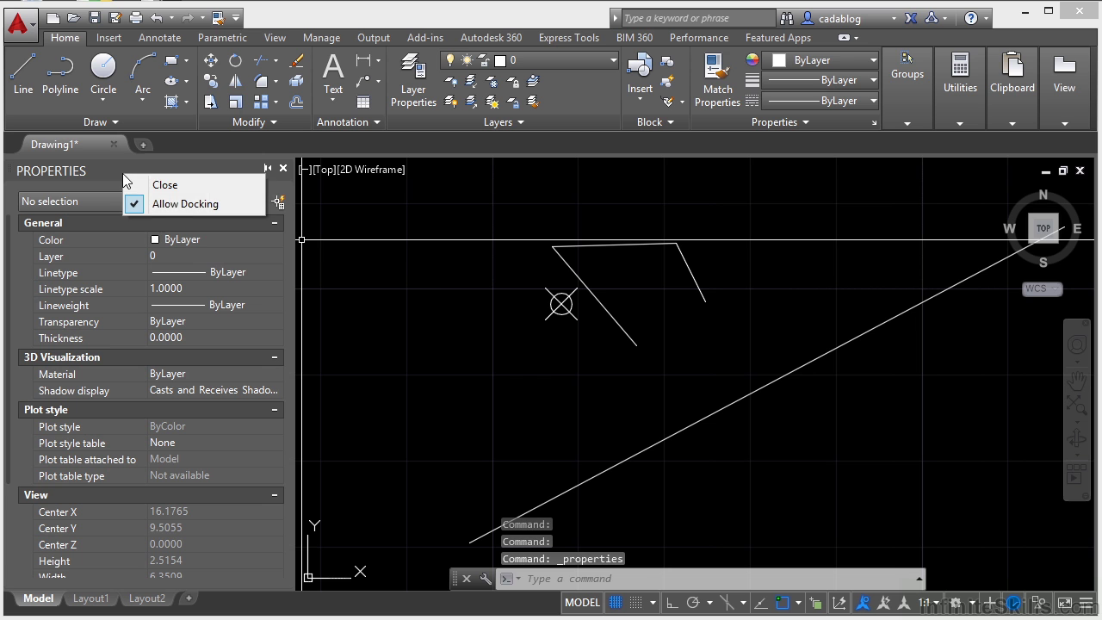
pyautogui.click(155, 204)
pyautogui.moveTo(78, 266); pyautogui.dragTo(154, 276)
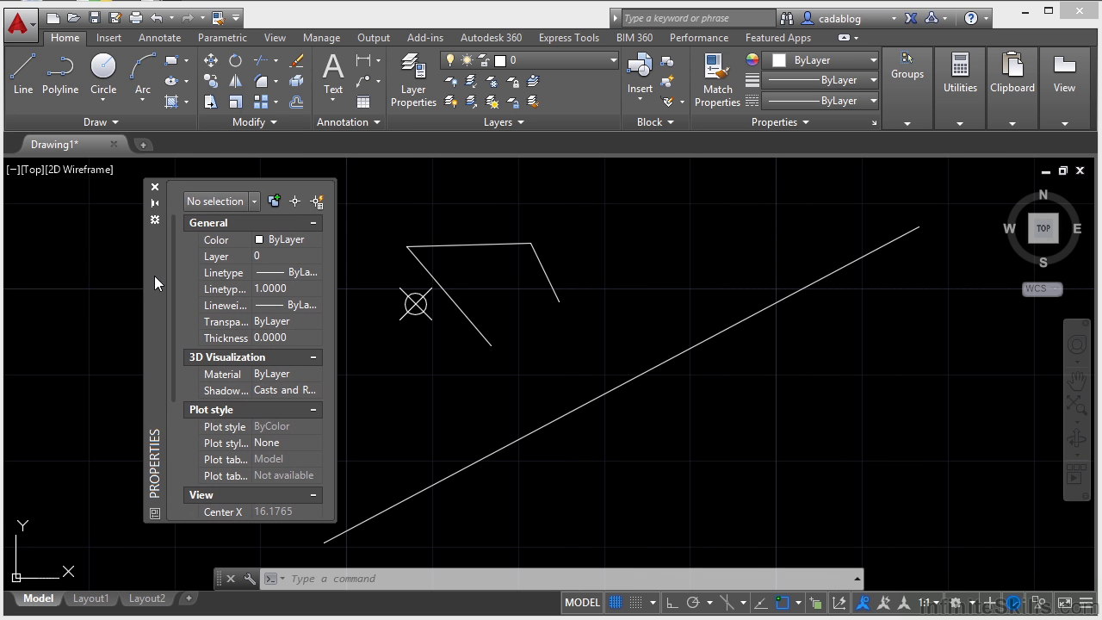
# Review the Properties palette's transparency settings, cancel them and turn on auto-hide for the palette
pyautogui.click(154, 204)
pyautogui.rightClick(159, 226)
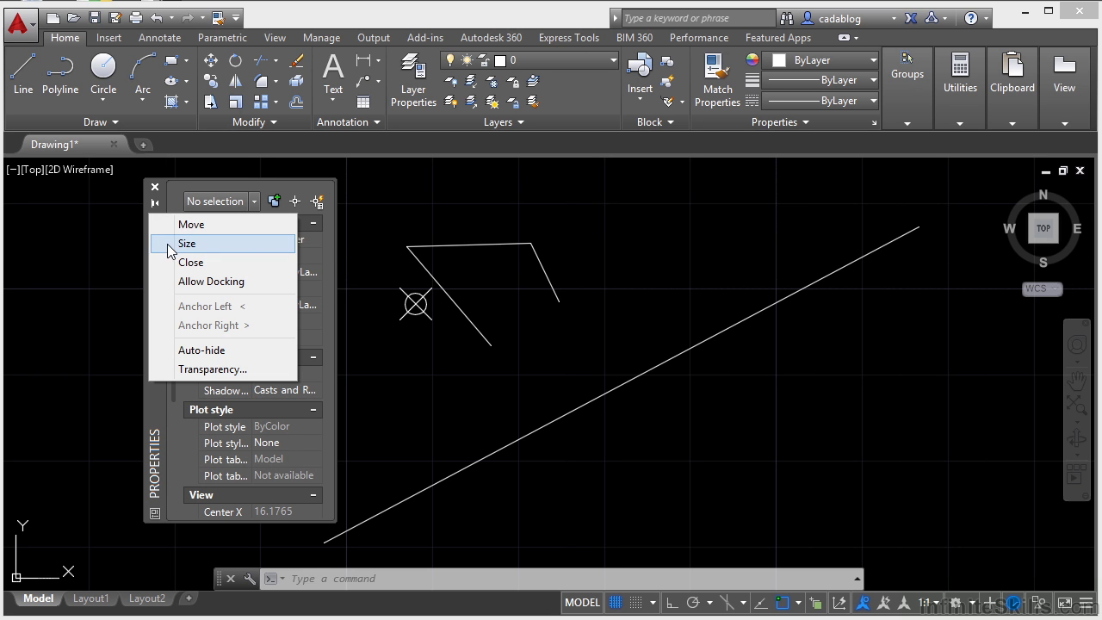
pyautogui.click(193, 370)
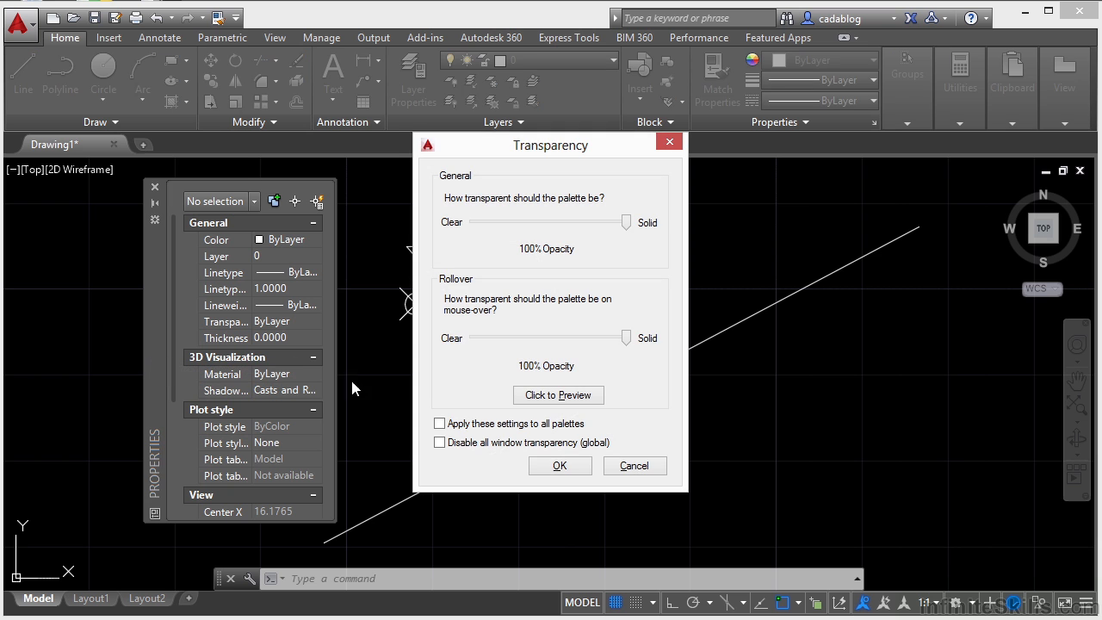
pyautogui.click(639, 466)
pyautogui.click(155, 205)
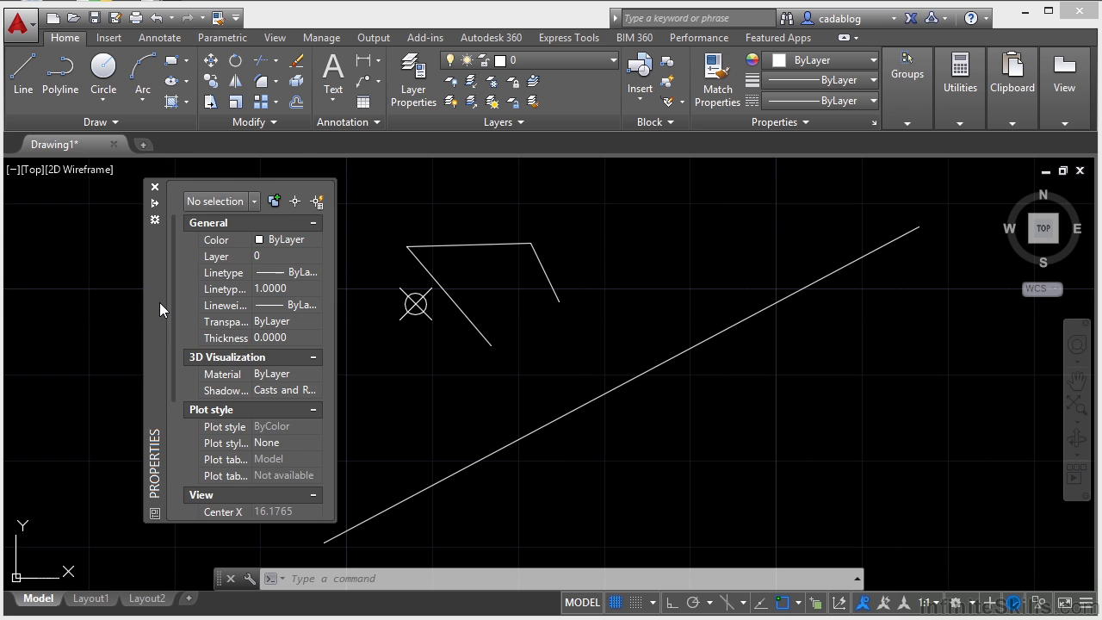
# Allow docking for the Properties palette again, dock it beside the drawing area and make it narrower
pyautogui.moveTo(159, 302); pyautogui.dragTo(14, 294)
pyautogui.rightClick(14, 294)
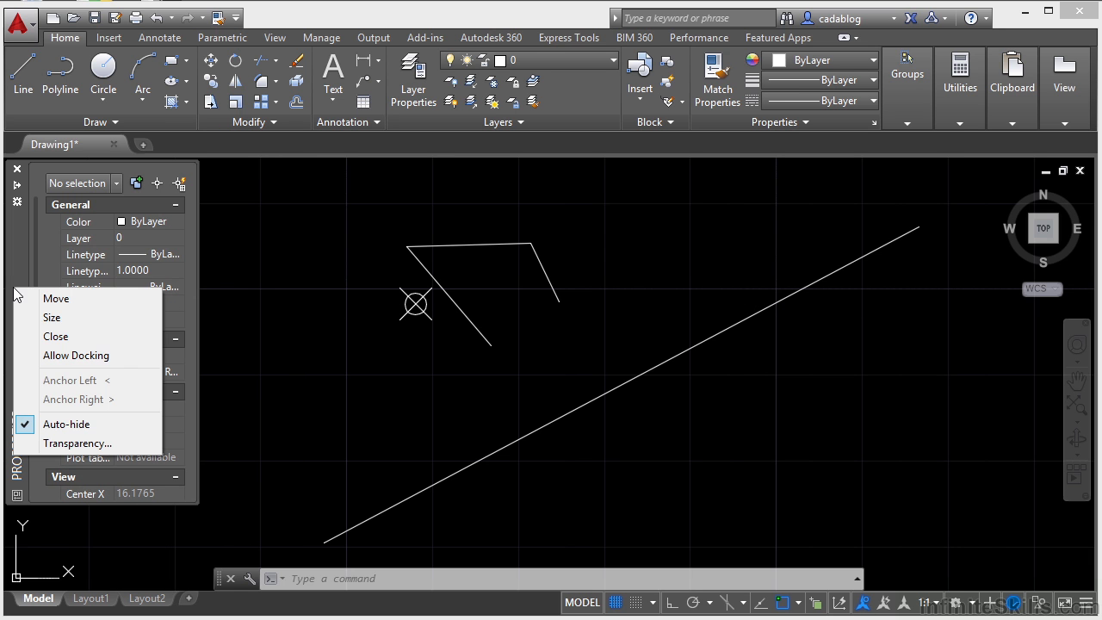
pyautogui.click(29, 353)
pyautogui.doubleClick(17, 320)
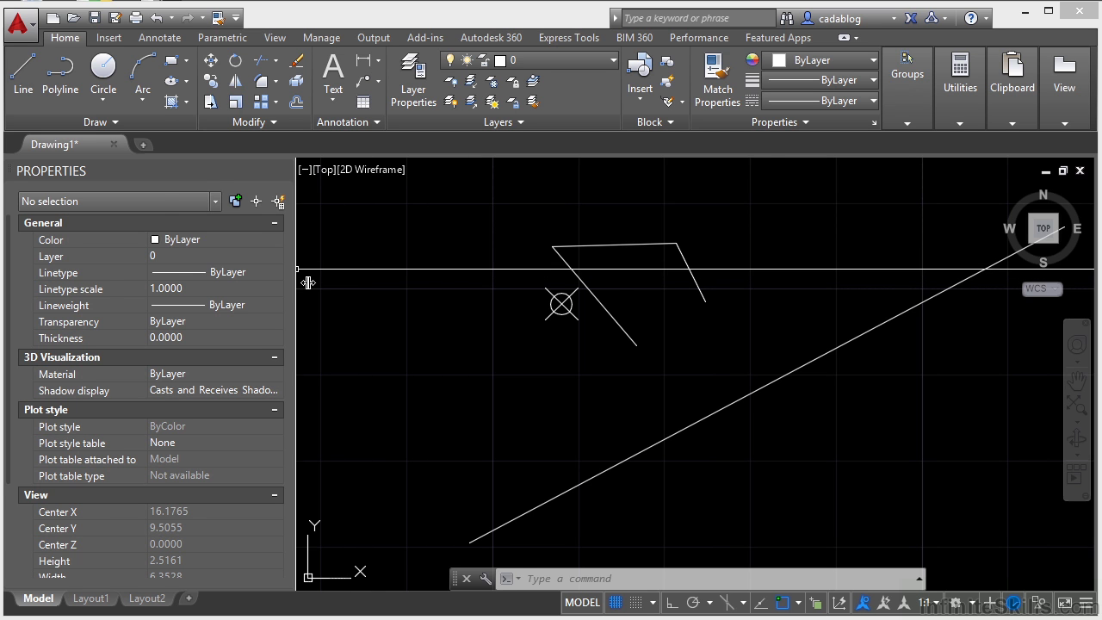
pyautogui.moveTo(297, 283); pyautogui.dragTo(166, 282)
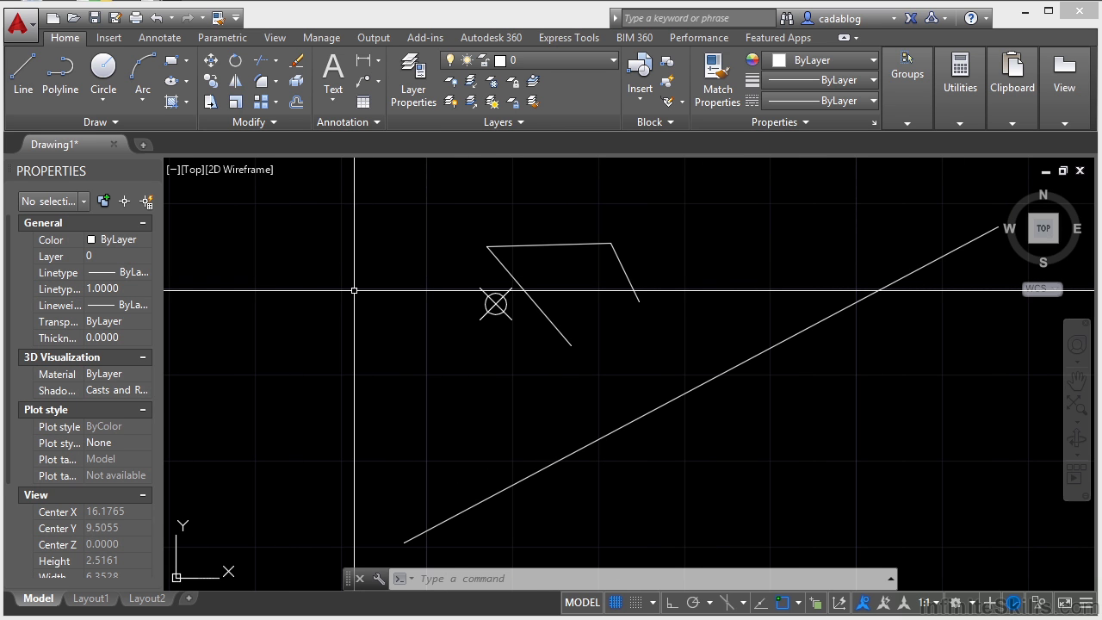